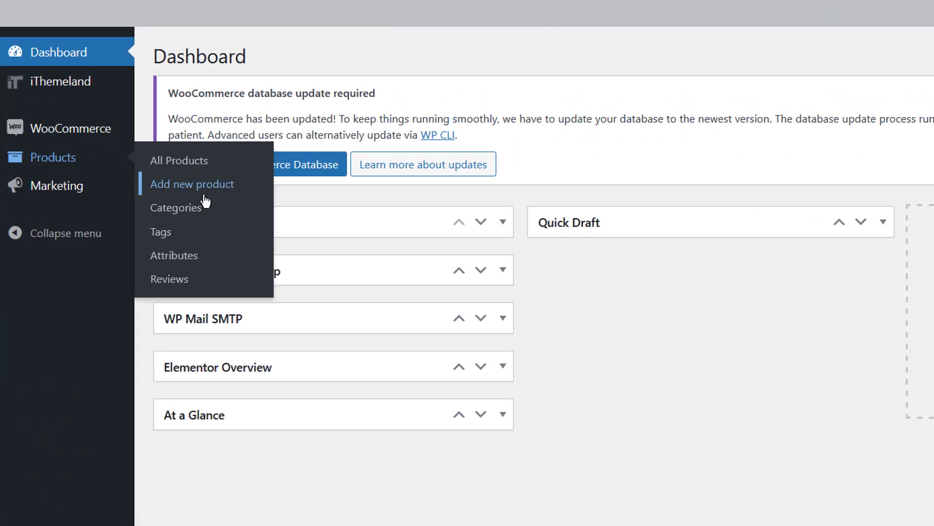
Start a new product and set its product type to Variable product.
left_click(164, 154)
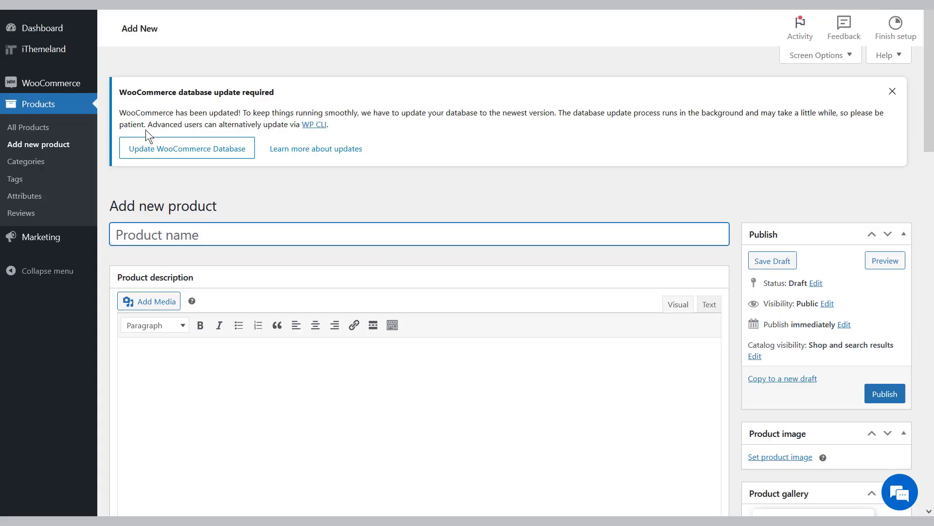
scroll(210, 190, "down", 8)
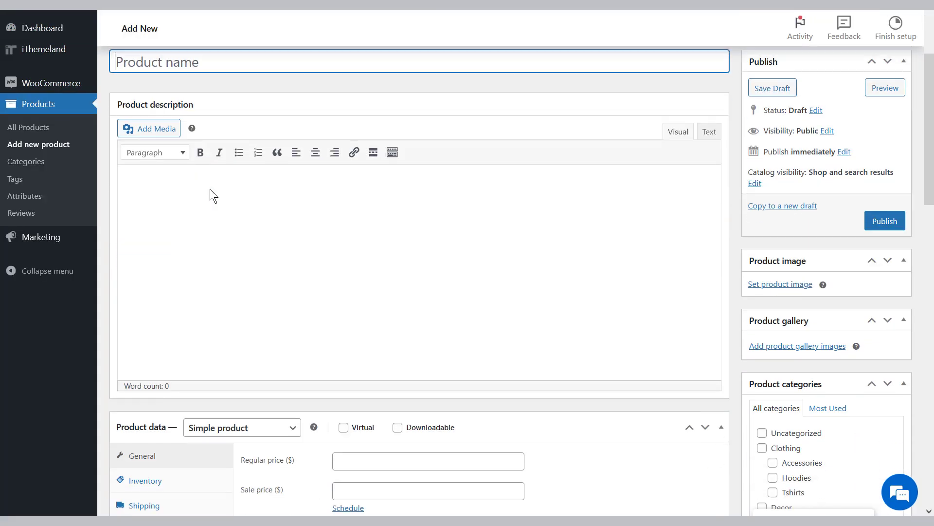
left_click(229, 216)
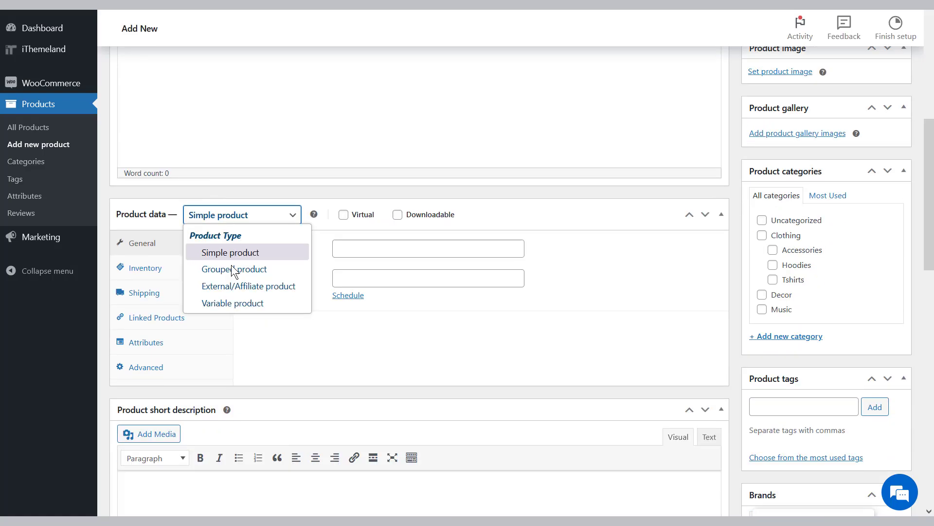
left_click(229, 301)
scroll(183, 263, "down", 1)
Add and save a 'size' attribute with values large and small, then show Variations.
left_click(184, 263)
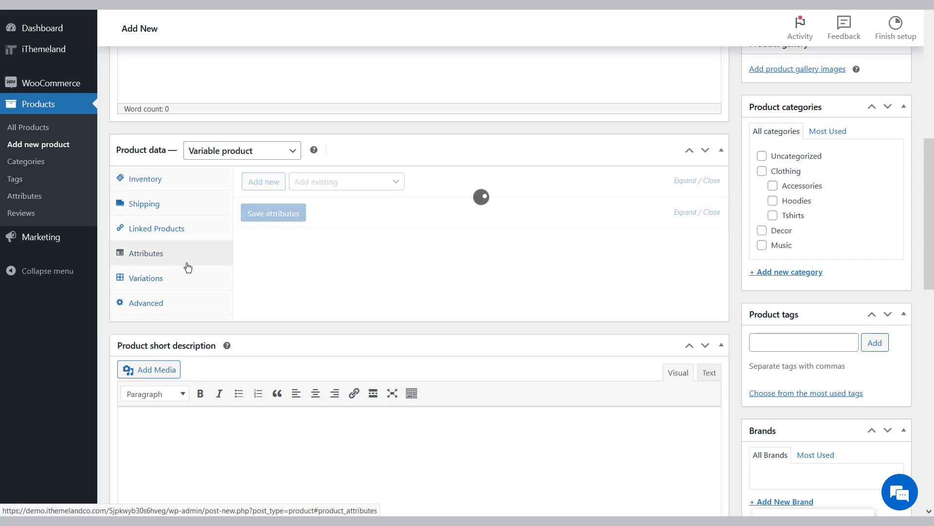
left_click(334, 258)
type("size")
left_click(390, 267)
type("\"large\"|\"small\"")
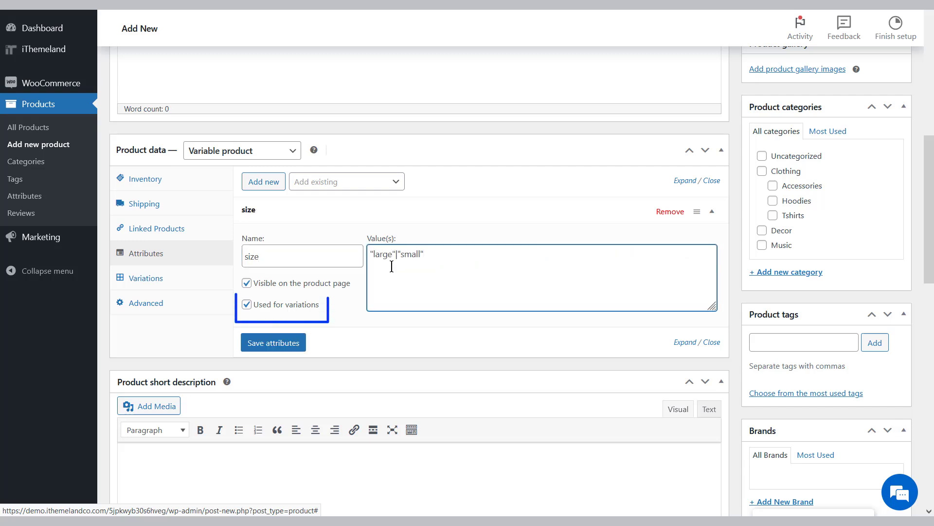
left_click(295, 341)
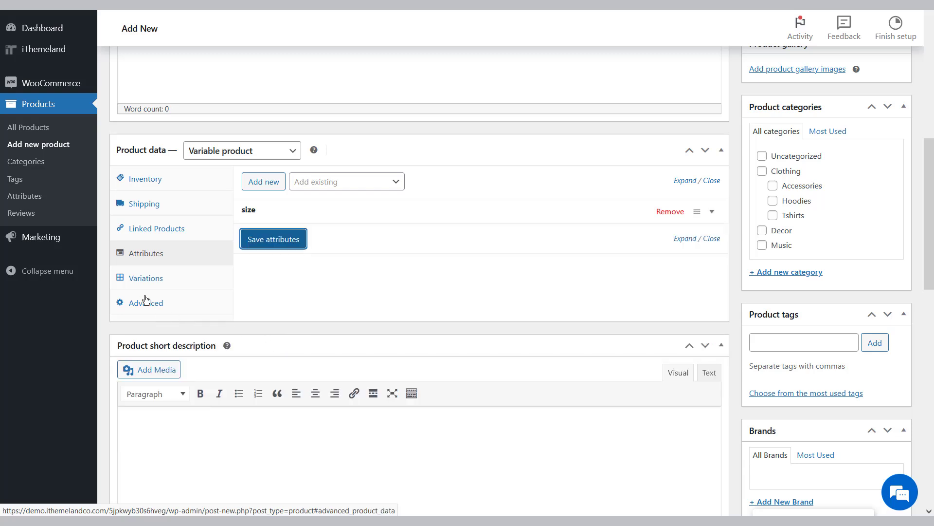
left_click(184, 287)
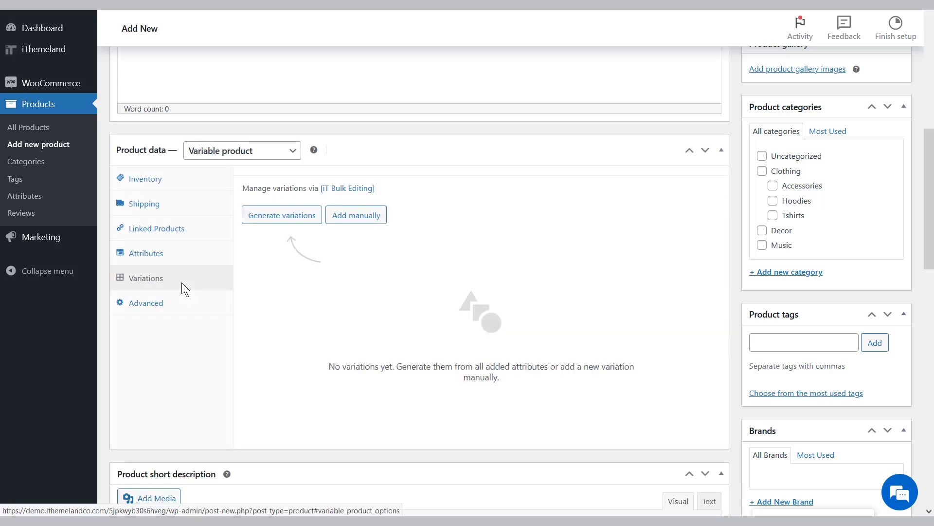
Generate the large and small variations and expand the small (#486) variation's details.
left_click(276, 218)
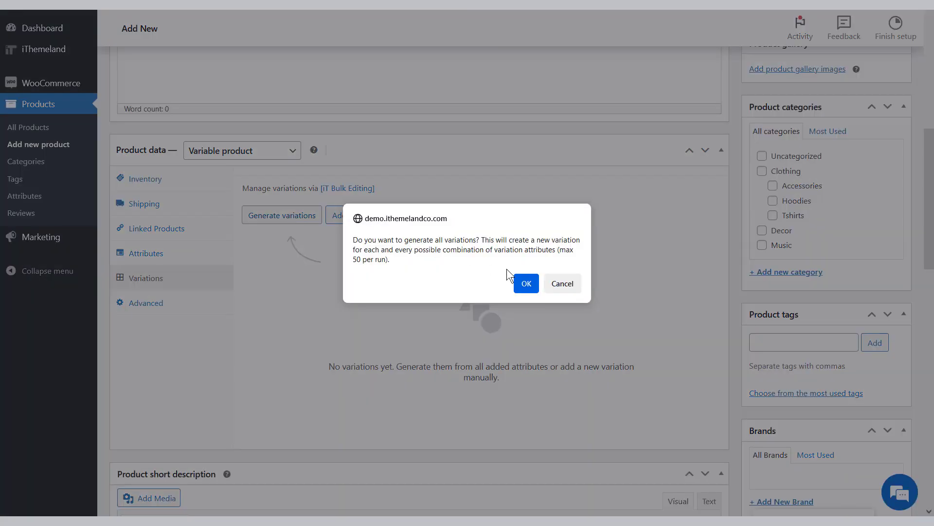
left_click(527, 283)
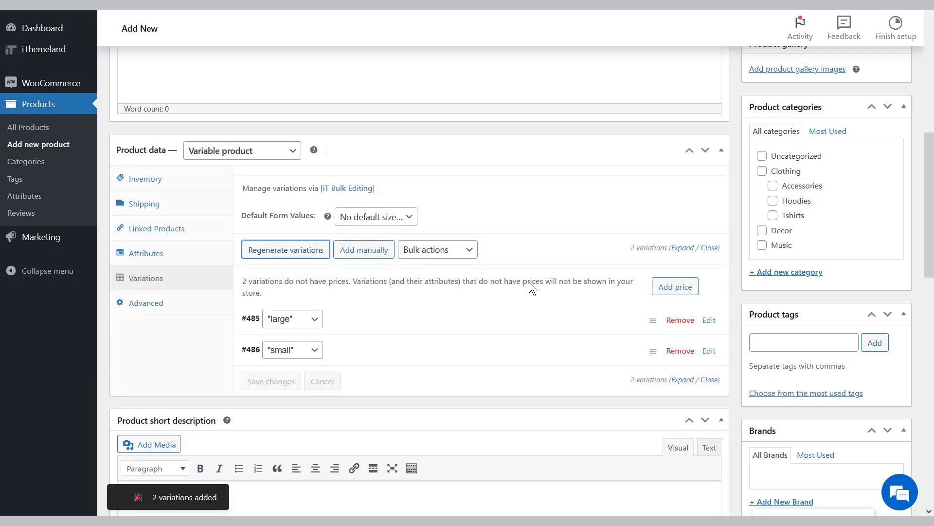
scroll(517, 314, "down", 1)
left_click(483, 297)
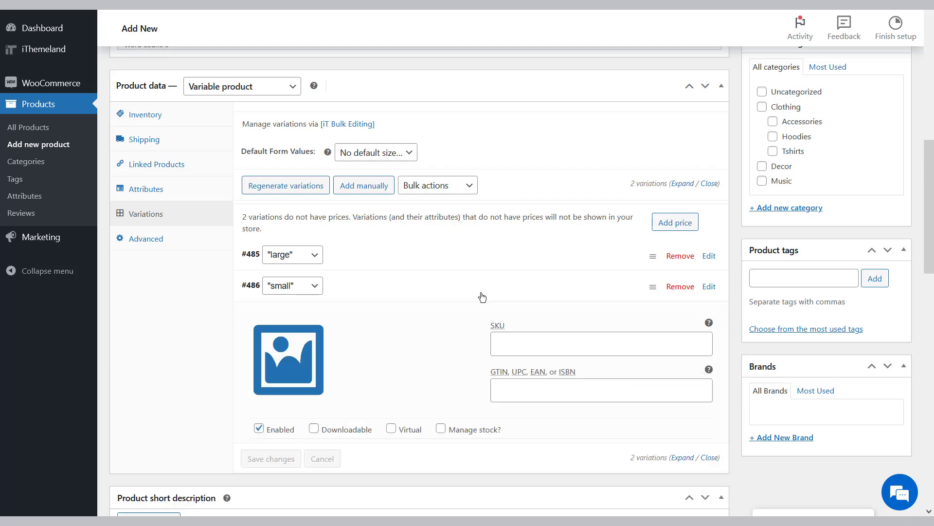
scroll(489, 336, "down", 6)
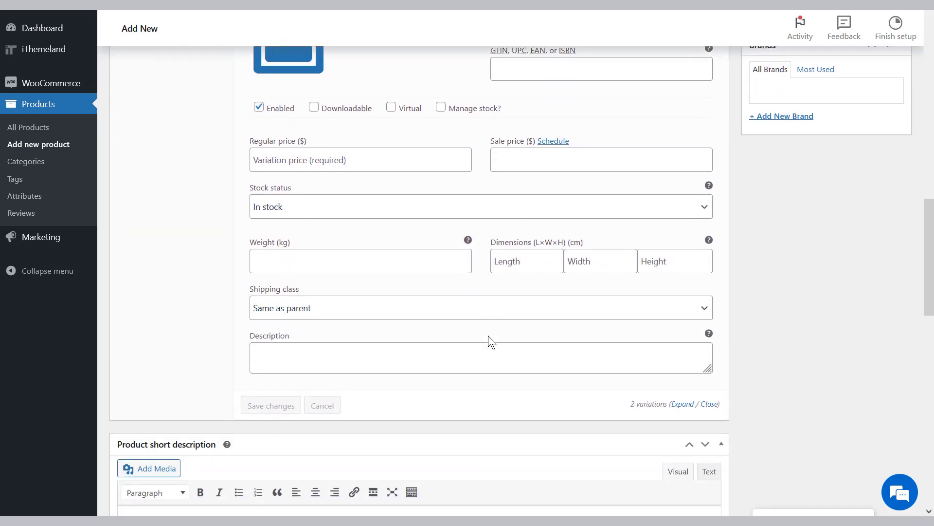
scroll(489, 336, "down", 2)
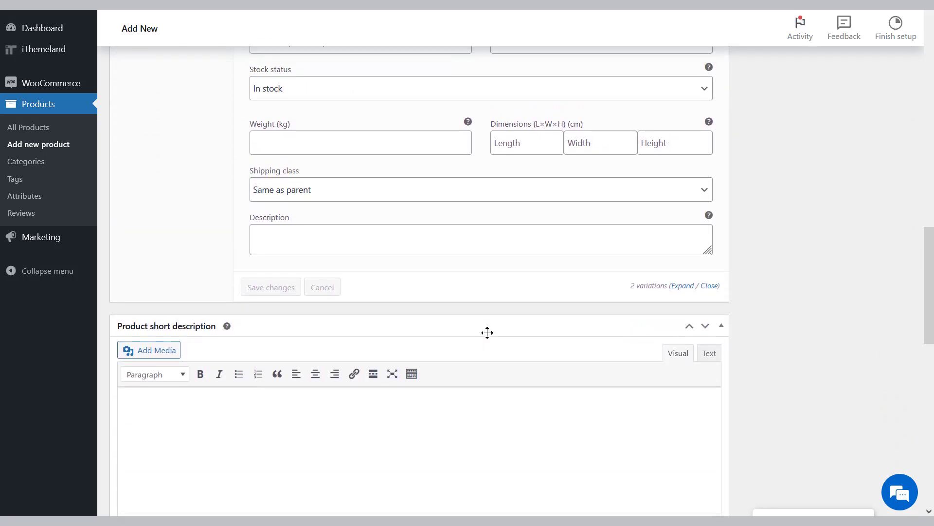
scroll(488, 333, "up", 5)
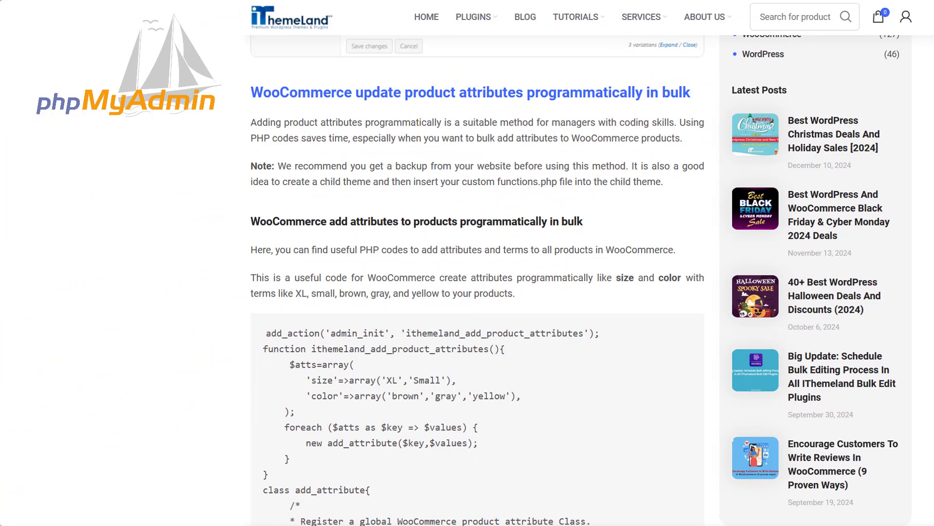
scroll(477, 280, "down", 5)
scroll(477, 281, "down", 6)
scroll(477, 280, "down", 4)
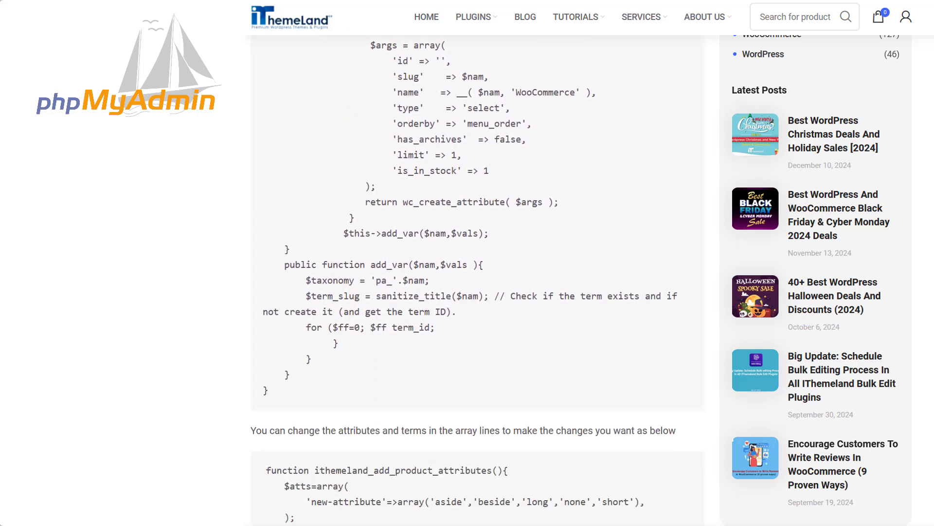
scroll(477, 280, "down", 5)
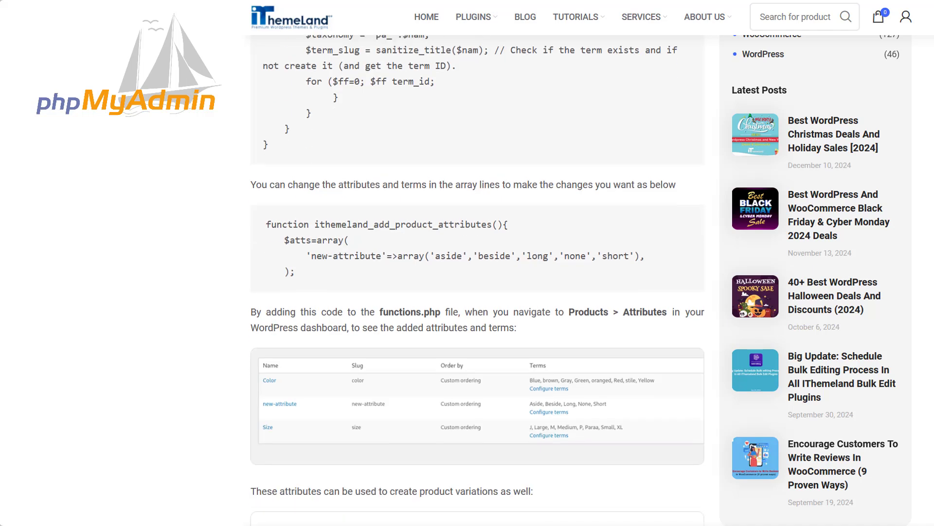
scroll(477, 280, "down", 5)
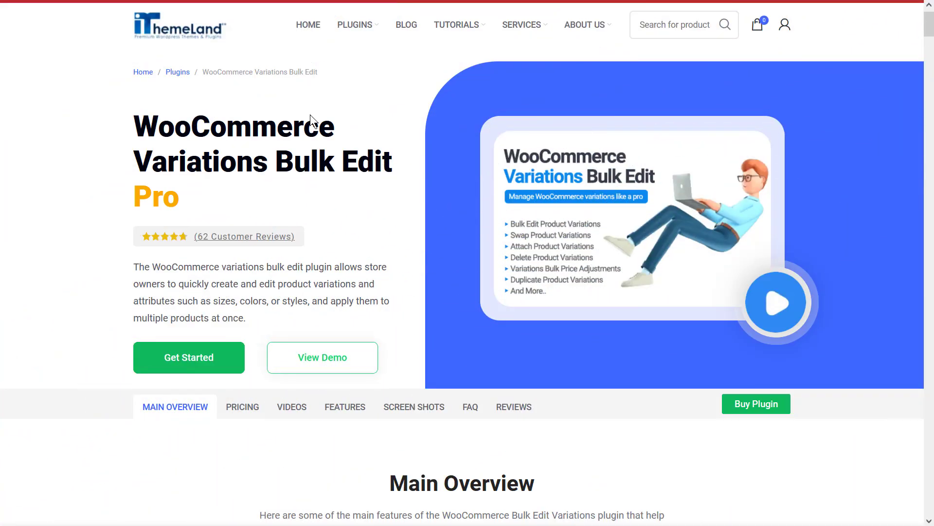
Scroll through the Variations Bulk Edit Pro Main Overview features on the iThemeland page.
scroll(310, 115, "down", 3)
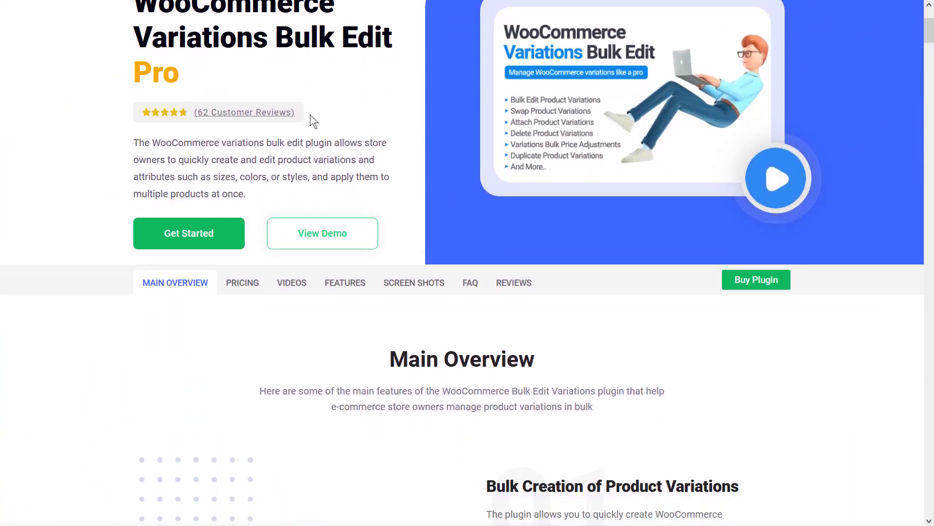
scroll(310, 115, "down", 7)
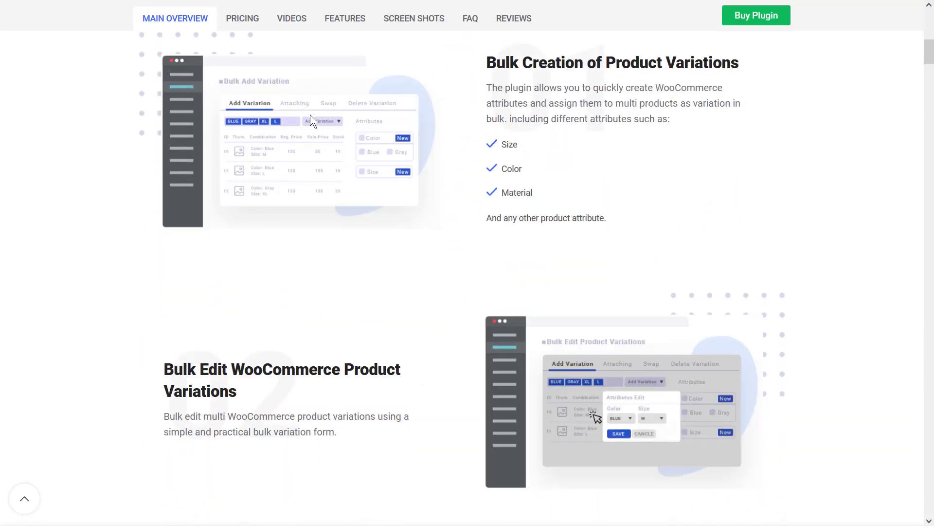
scroll(311, 115, "down", 3)
scroll(311, 117, "down", 6)
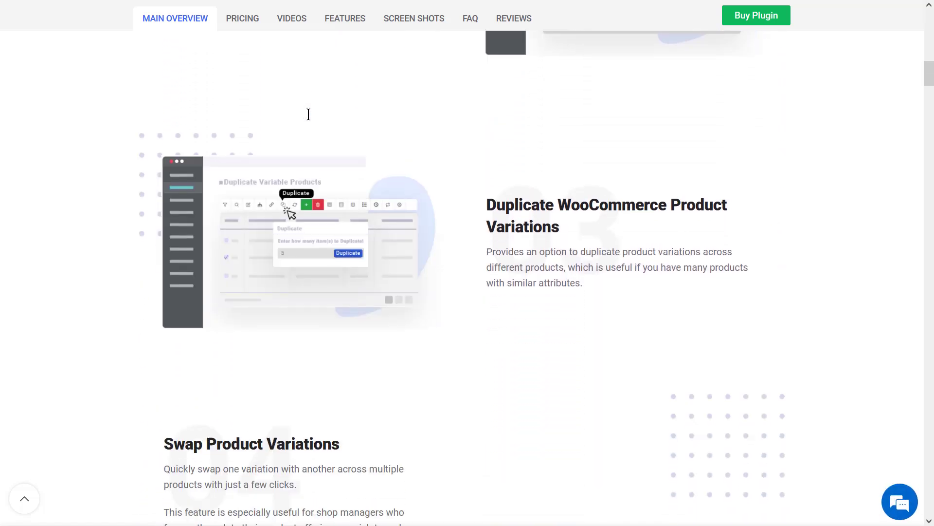
scroll(308, 114, "down", 2)
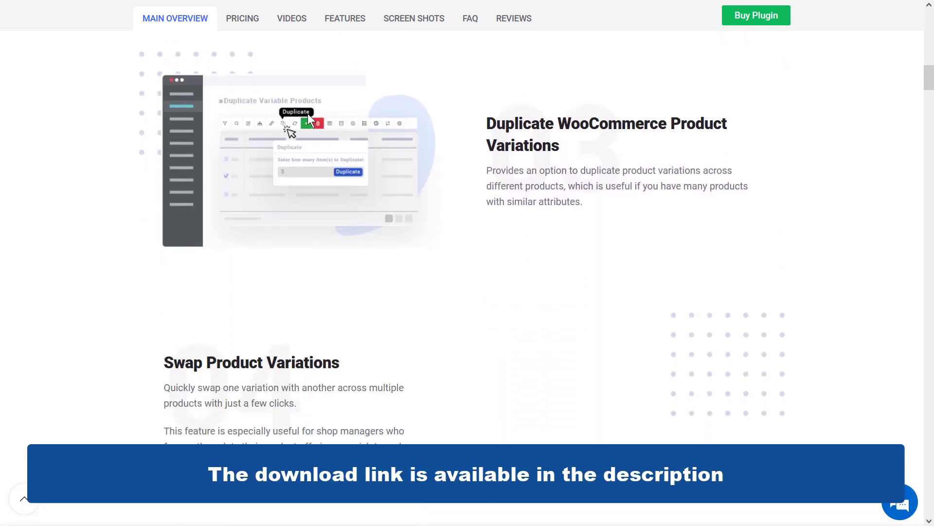
scroll(308, 114, "down", 3)
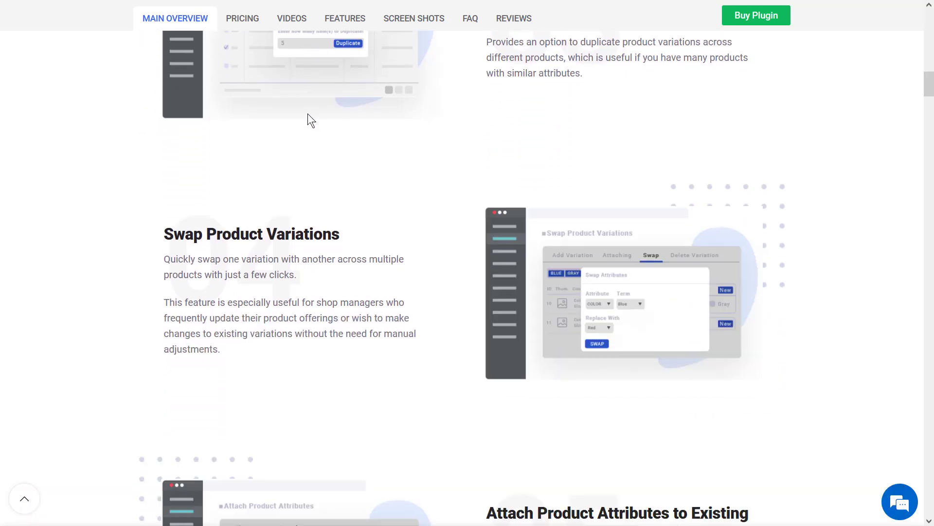
scroll(308, 117, "down", 4)
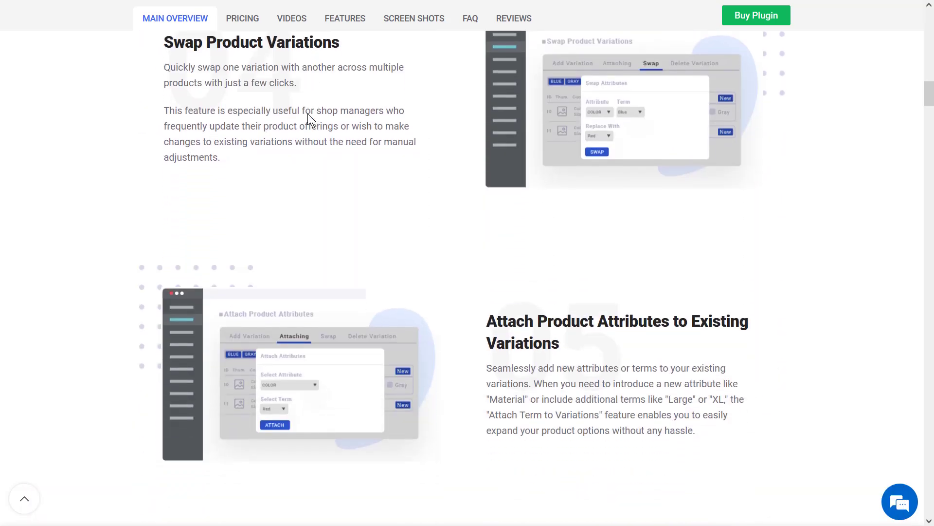
scroll(308, 113, "down", 5)
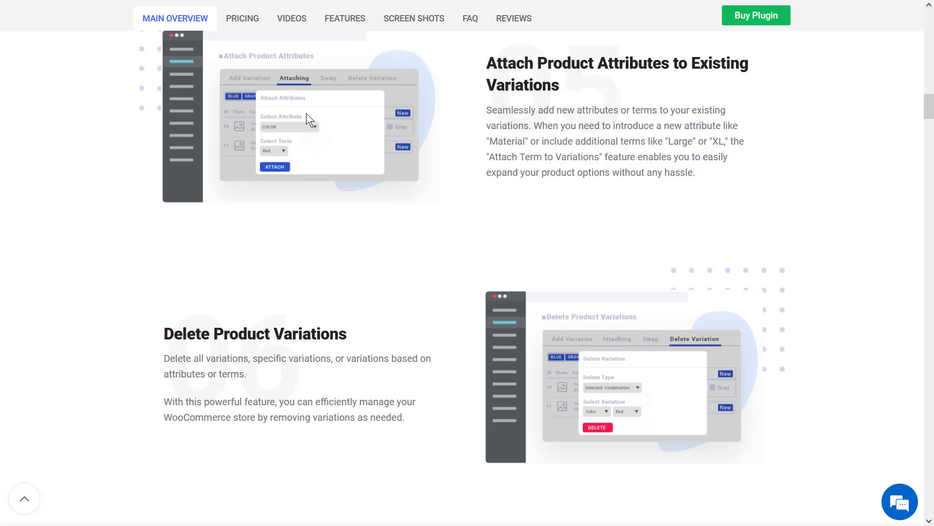
scroll(306, 113, "down", 4)
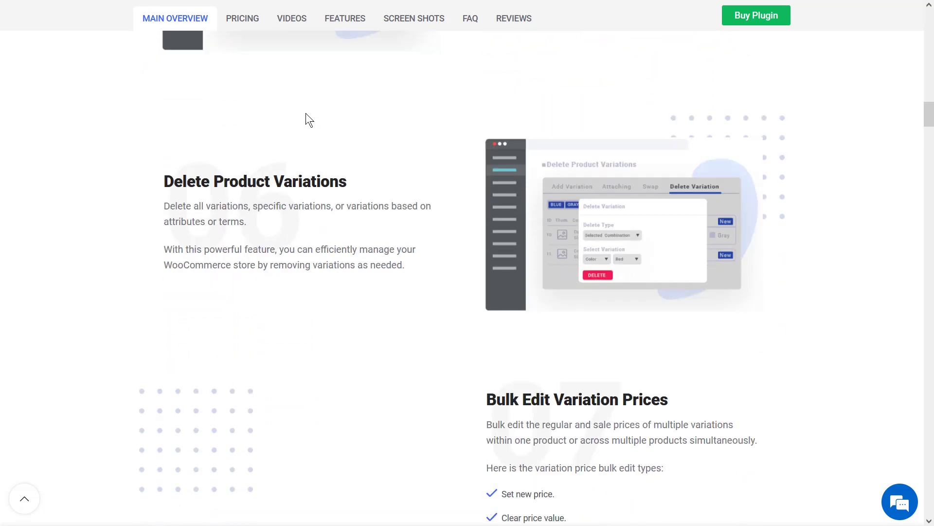
scroll(305, 113, "down", 6)
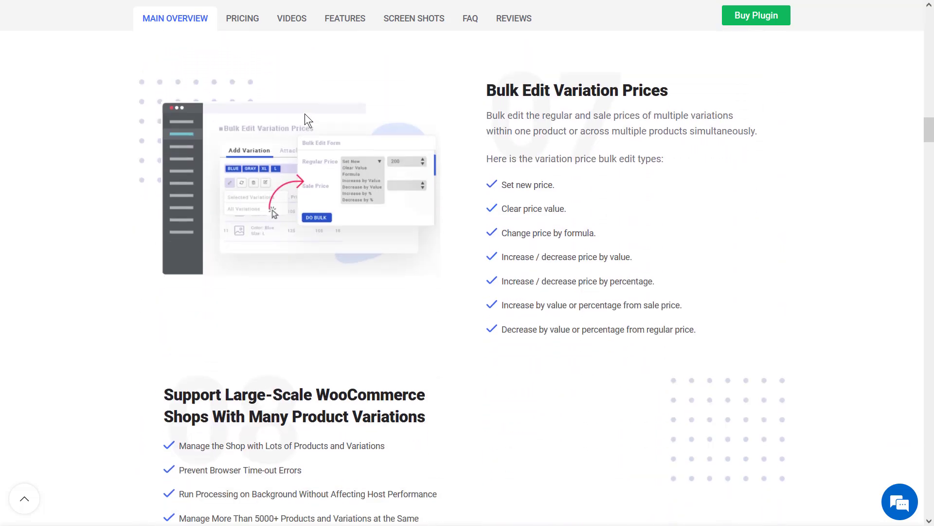
scroll(305, 113, "down", 4)
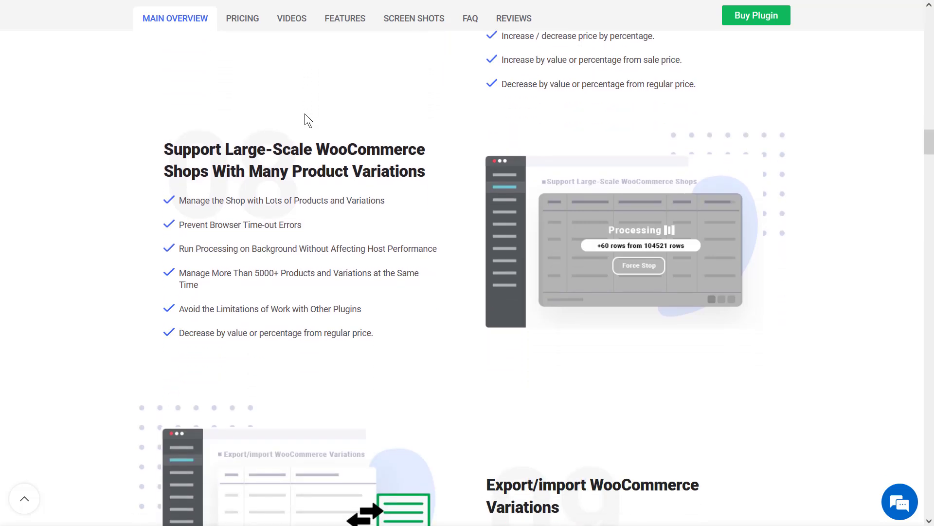
scroll(304, 113, "down", 1)
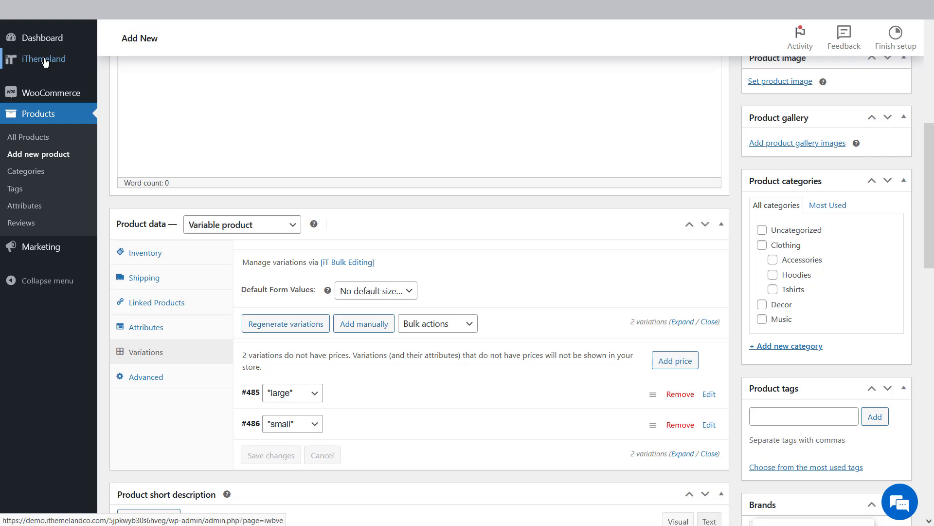
Go to iThemeland > Woo Variations to load the Bulk Variations Editing Pro product table.
mouse_move(49, 61)
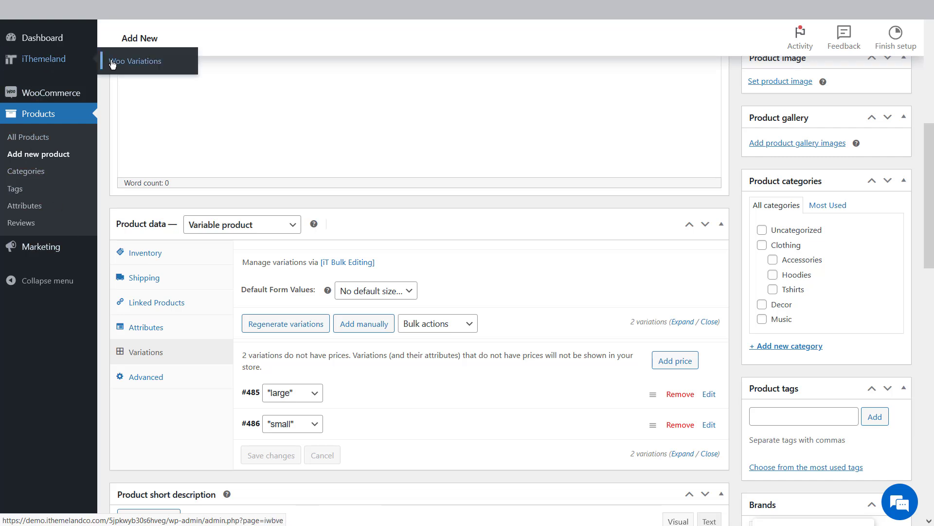
left_click(135, 61)
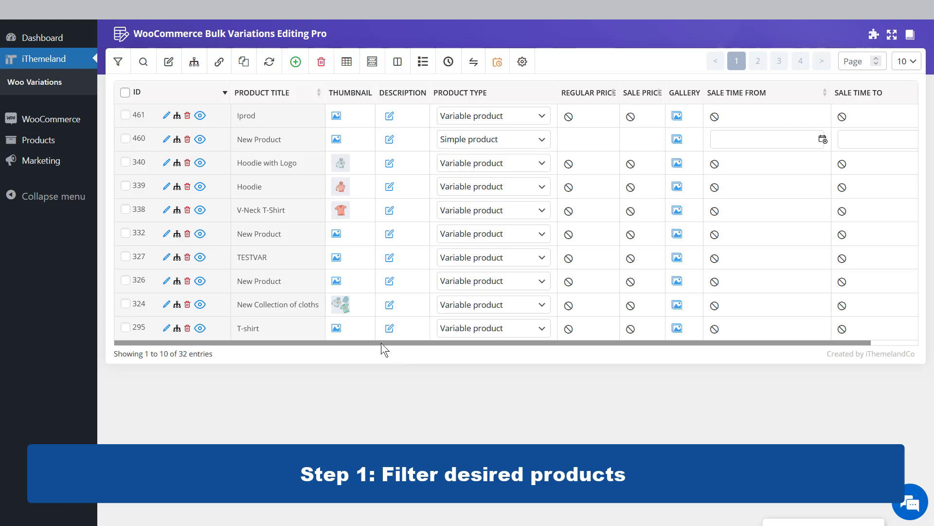
Filter products by category Clothing and size Large, fetch the matching products, and close the filter.
left_click(120, 60)
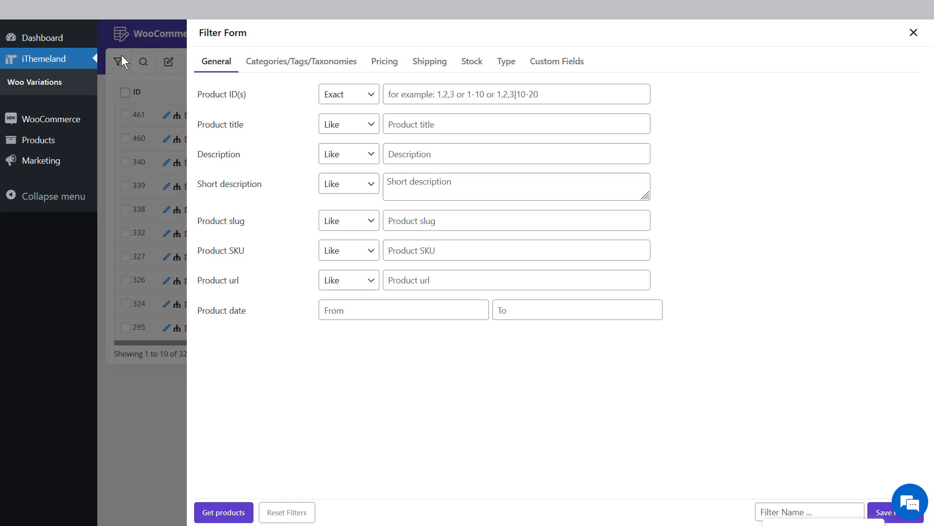
left_click(280, 62)
left_click(435, 174)
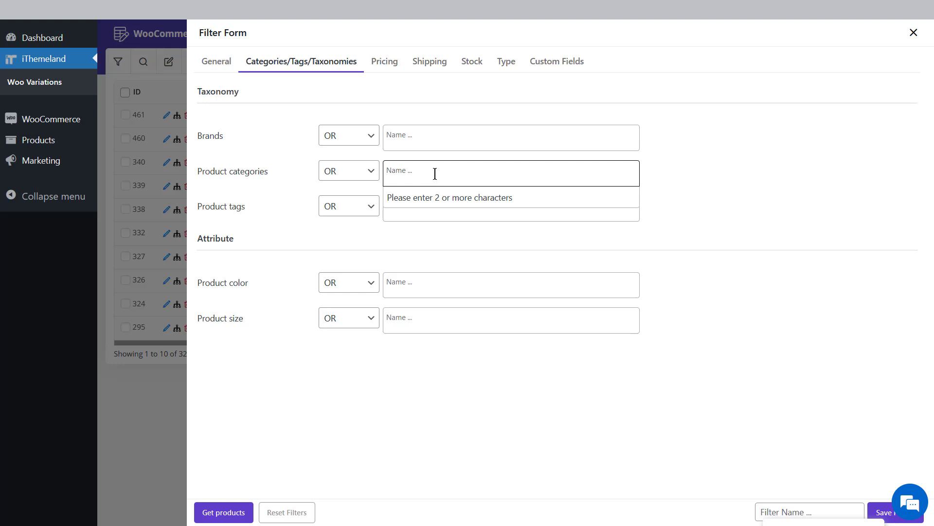
type("clo")
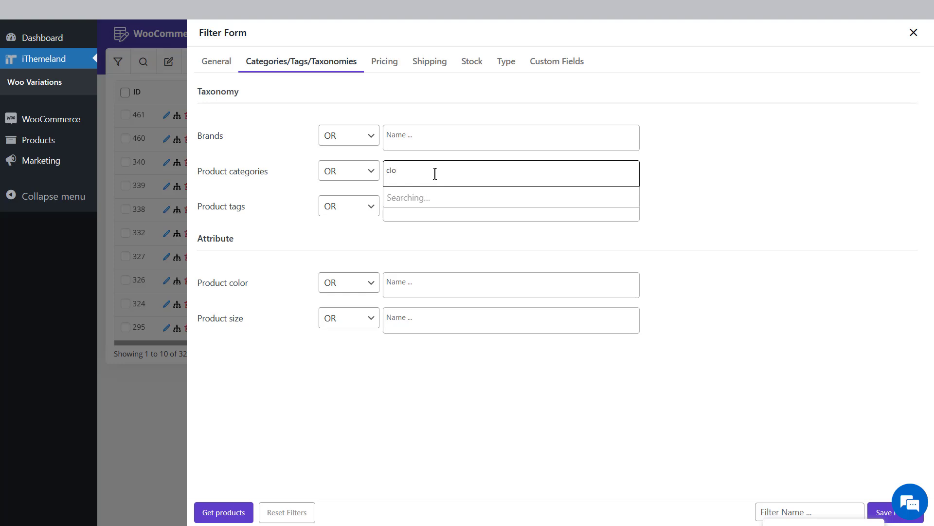
left_click(448, 202)
left_click(431, 316)
type("la")
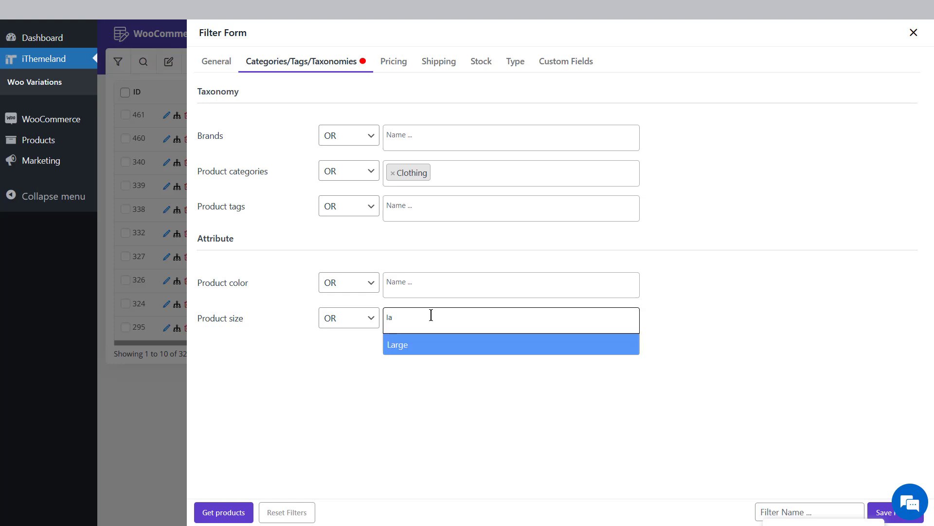
key("Return")
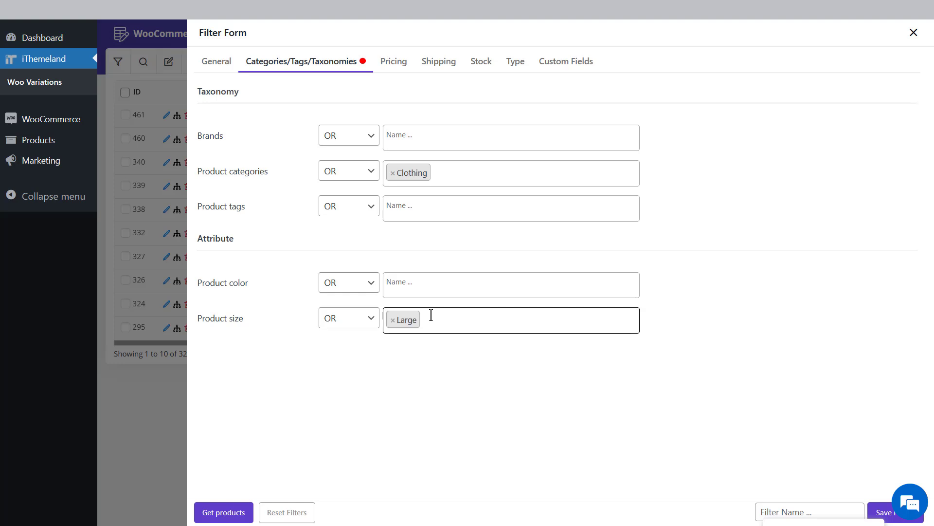
left_click(224, 514)
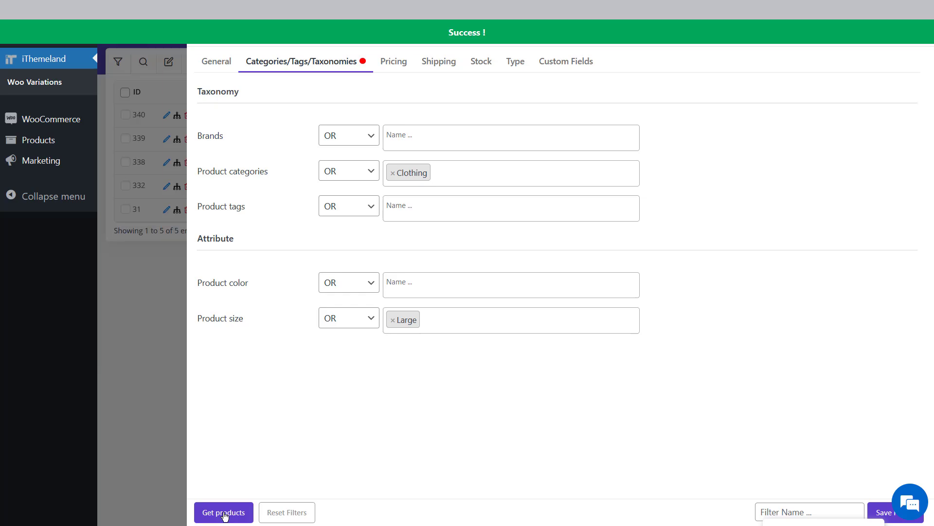
left_click(173, 408)
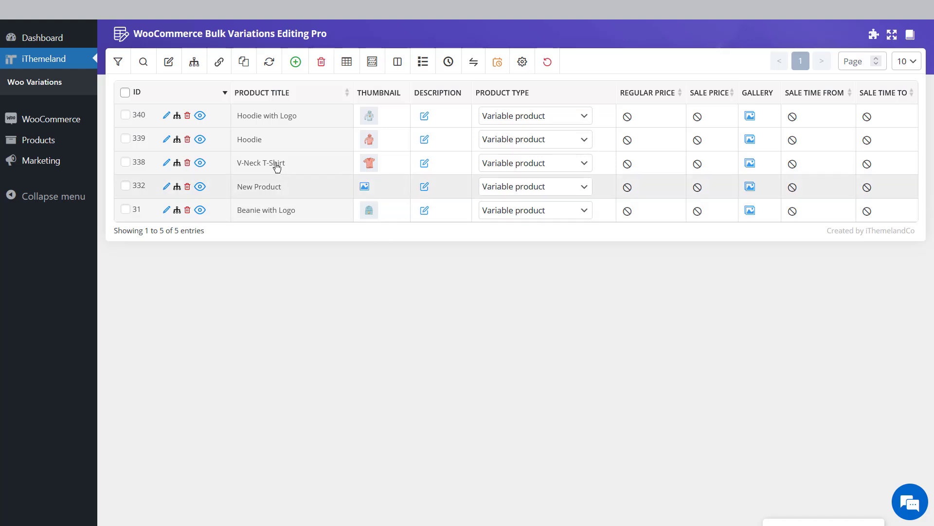
Select products 338, 339 and 340 and choose Variations > Manage Variations.
left_click(125, 162)
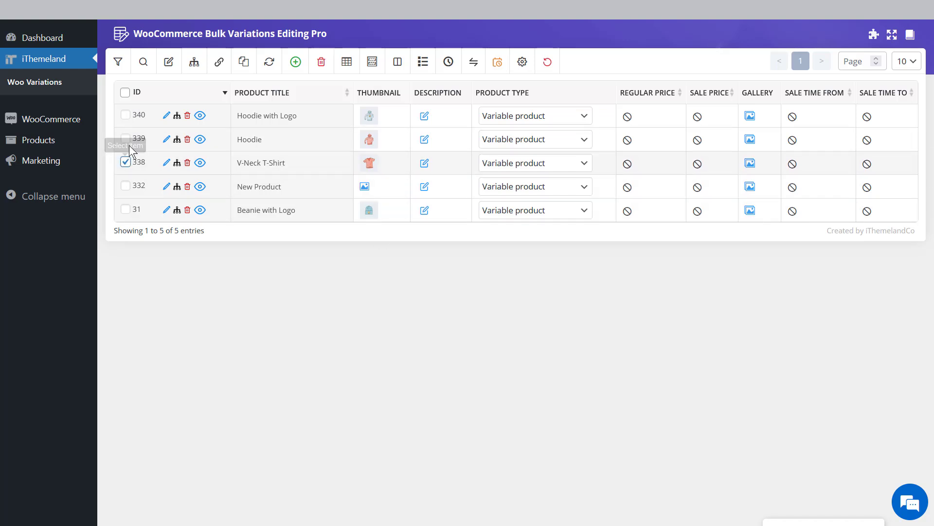
left_click(125, 139)
left_click(126, 115)
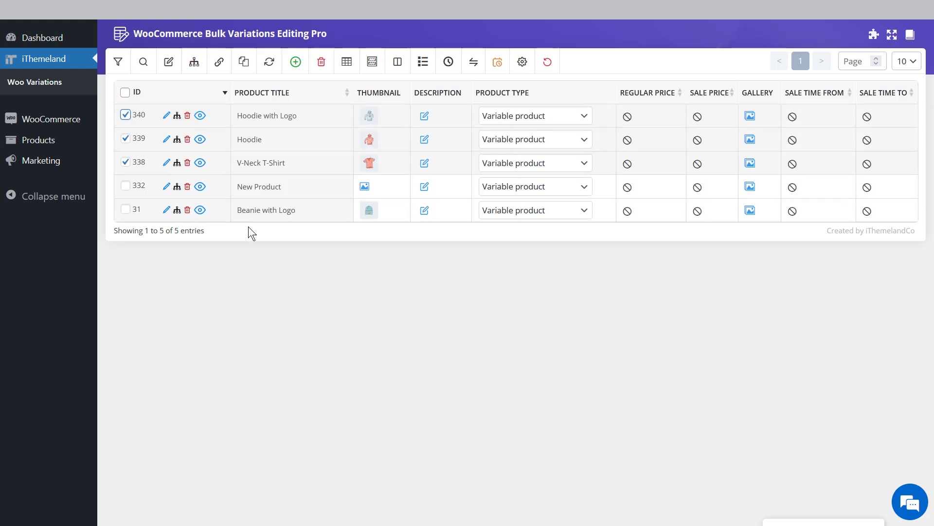
mouse_move(195, 63)
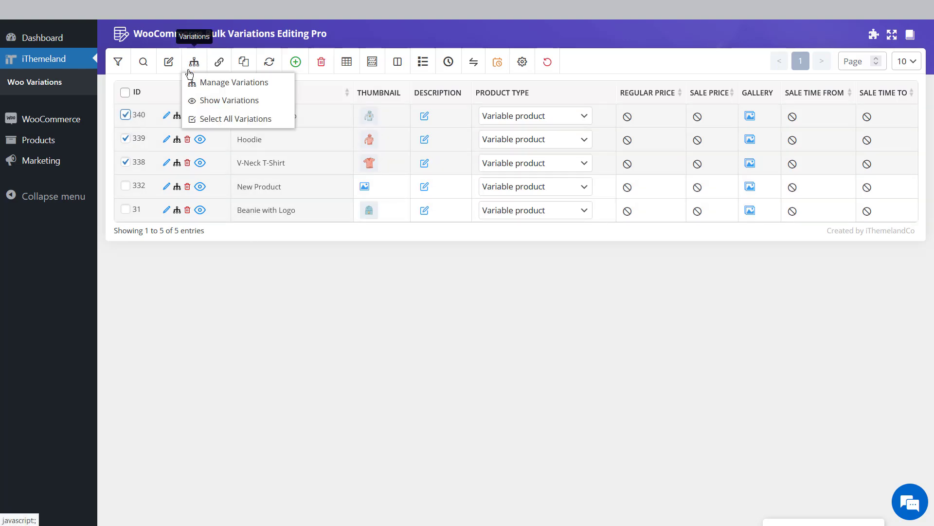
left_click(195, 86)
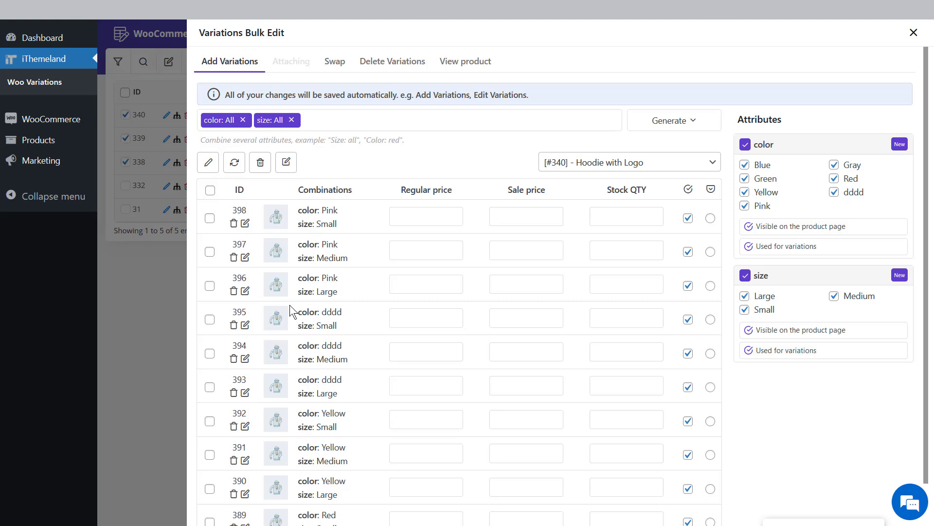
Uncheck Blue, Green, Yellow, Pink, dddd and Gray, leaving only Red selected.
left_click(745, 164)
left_click(745, 180)
left_click(745, 192)
left_click(744, 206)
left_click(834, 192)
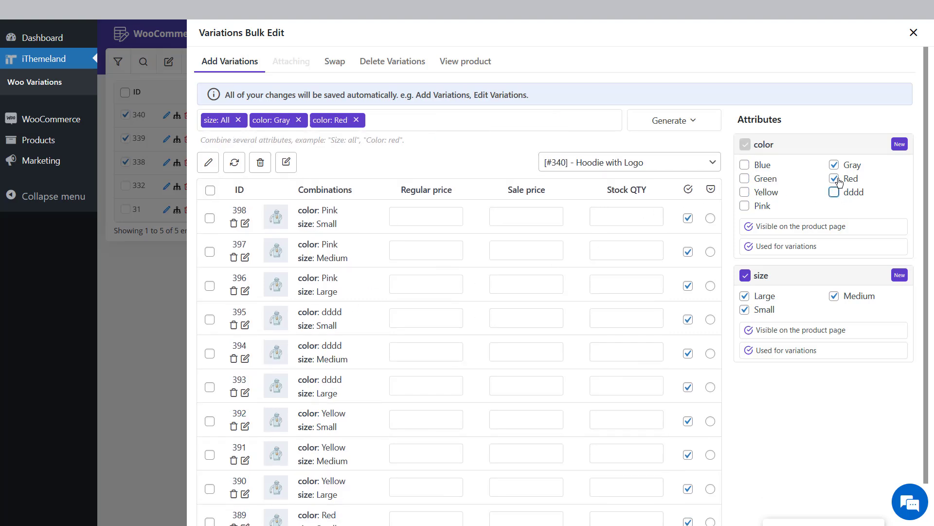
left_click(835, 165)
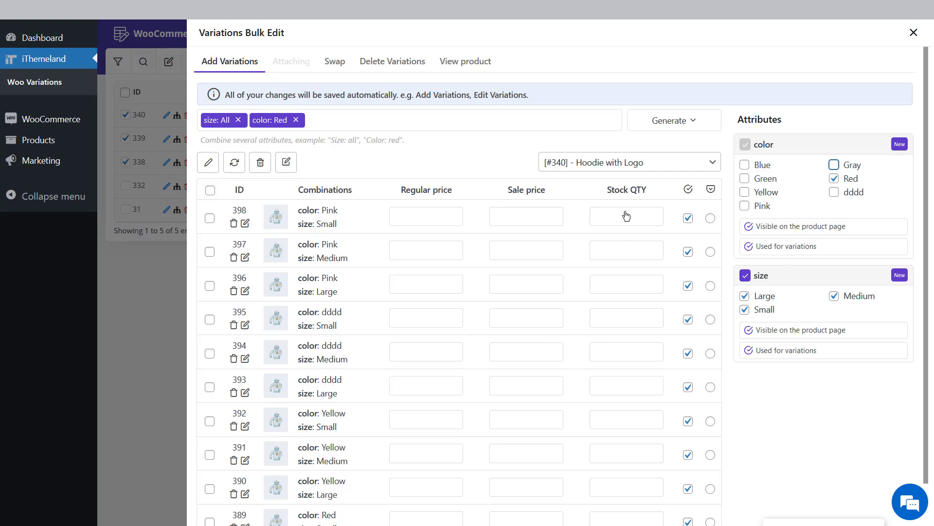
Generate this product's variations except Red | Small, confirm the replacement, and close the panel.
left_click(650, 121)
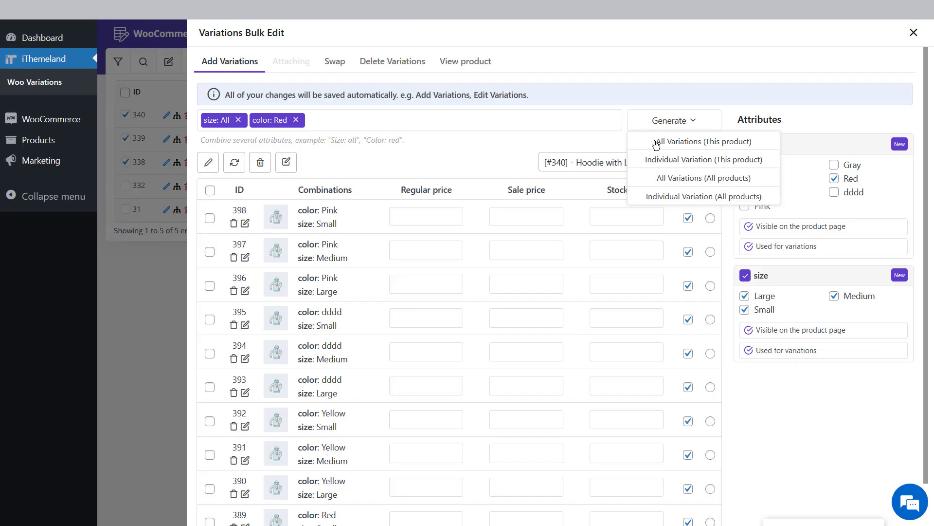
left_click(517, 212)
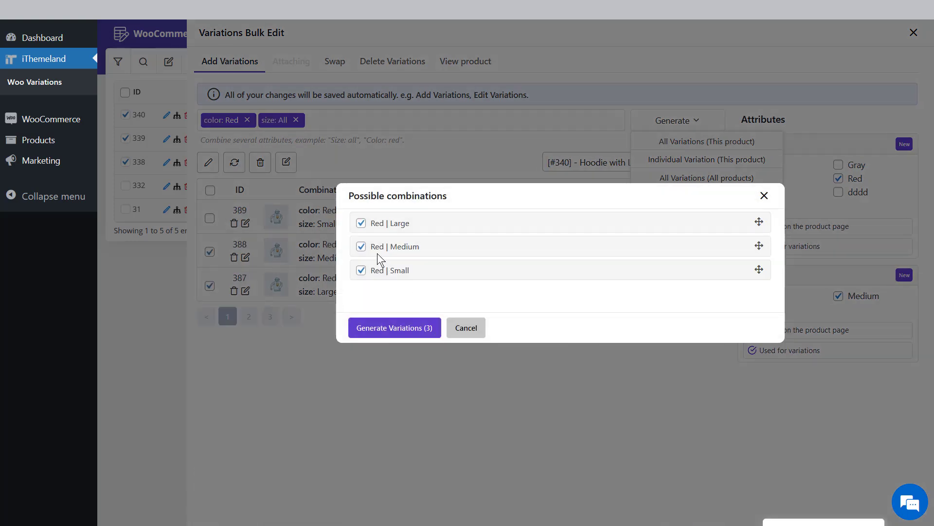
left_click(361, 271)
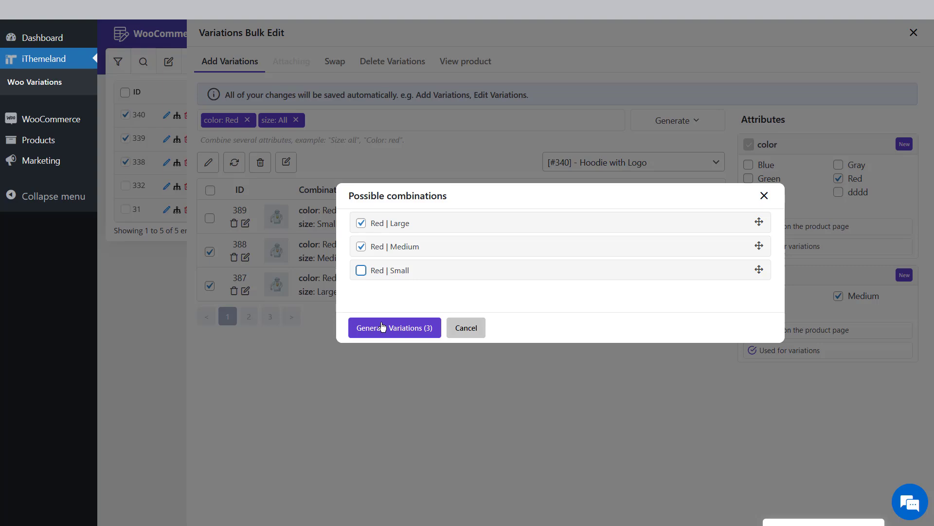
left_click(382, 327)
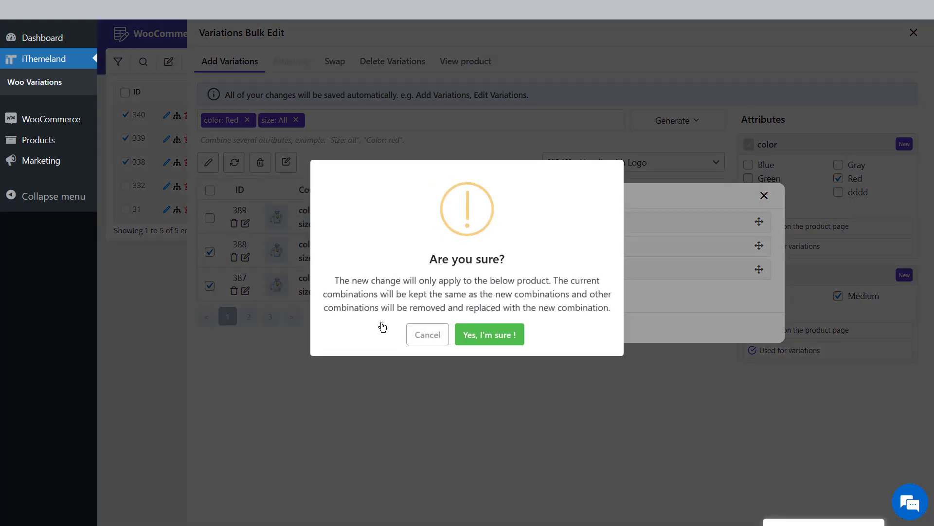
left_click(485, 327)
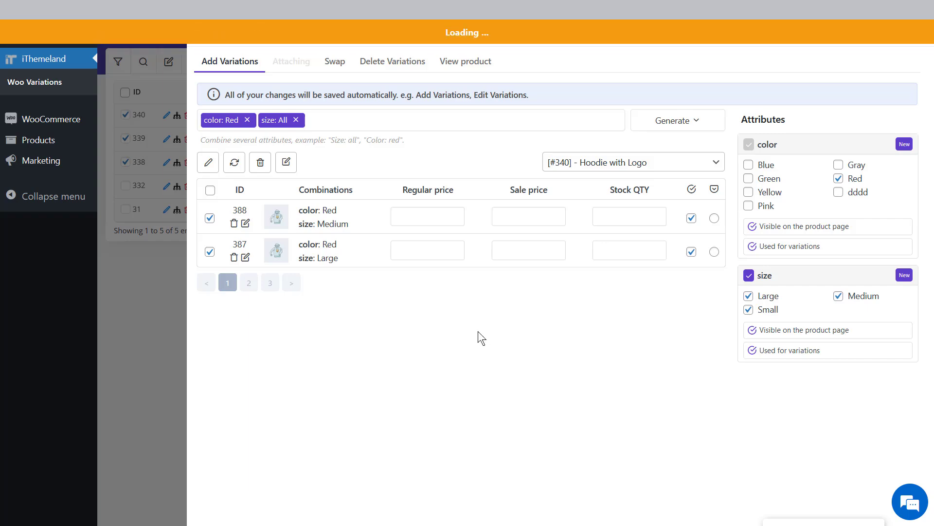
left_click(135, 306)
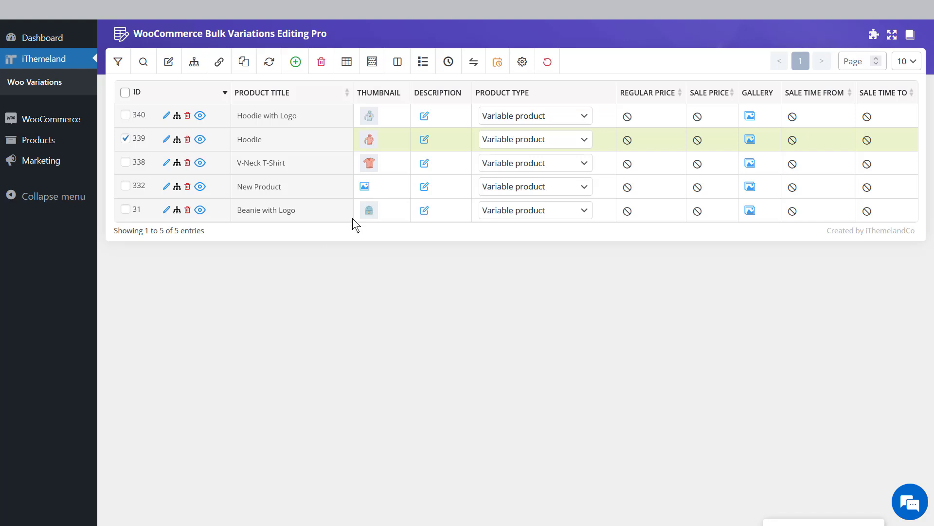
Reopen Variations Bulk Edit and cancel the New colour term dialog.
left_click_drag(395, 246, 593, 244)
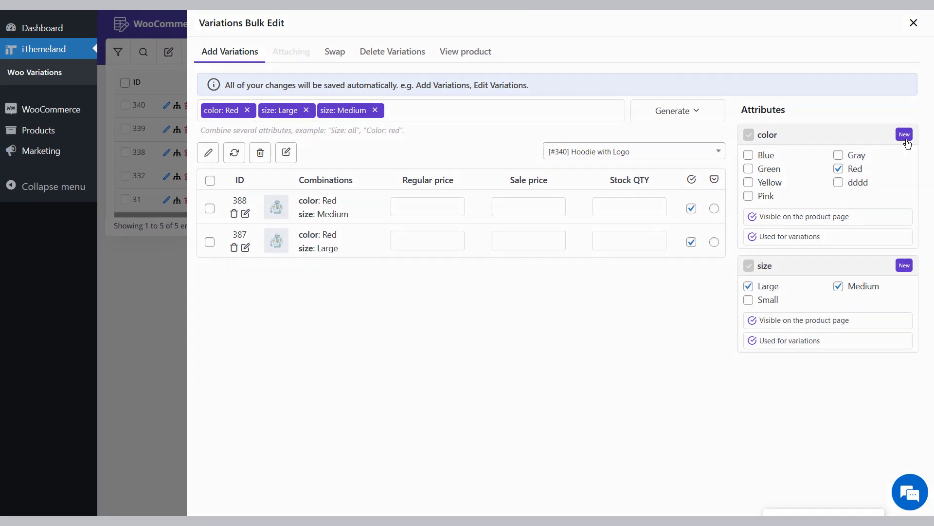
left_click(905, 135)
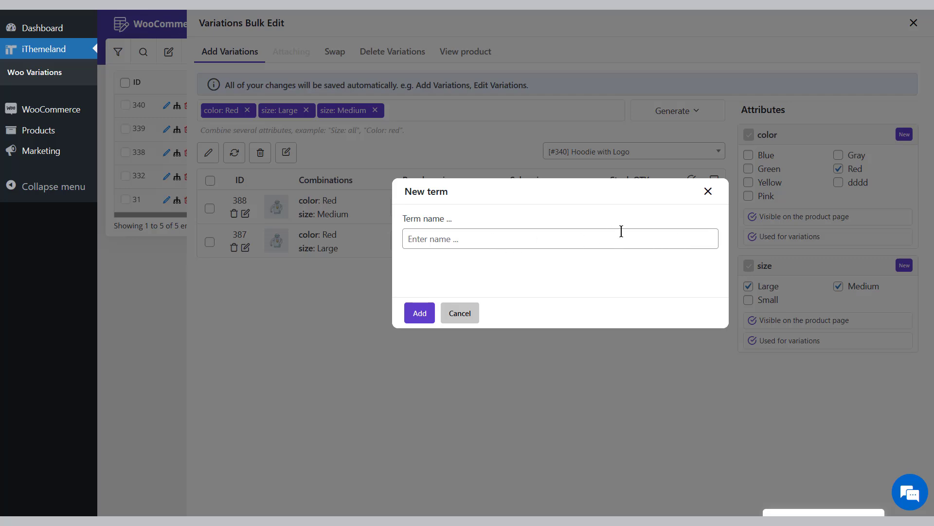
left_click(715, 192)
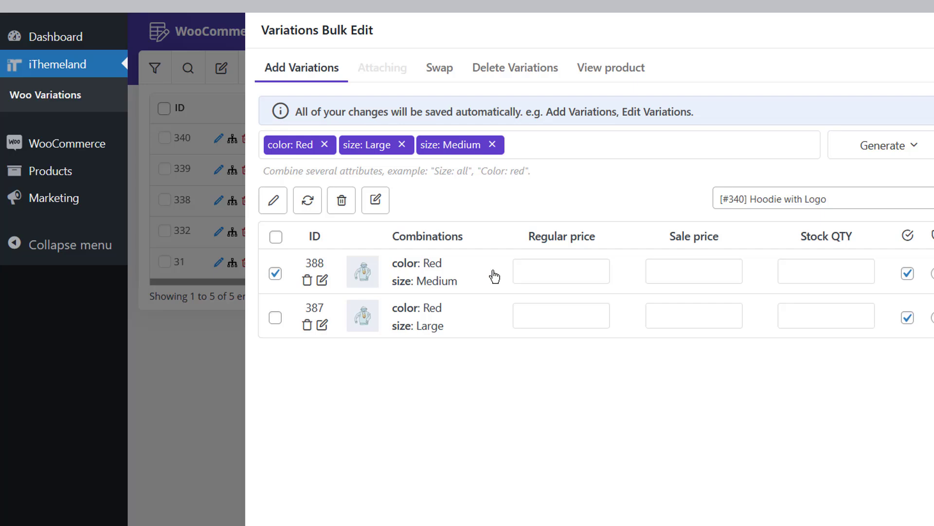
Review variation 388's attributes, keeping Red and Medium, and close the editor unchanged.
left_click(492, 274)
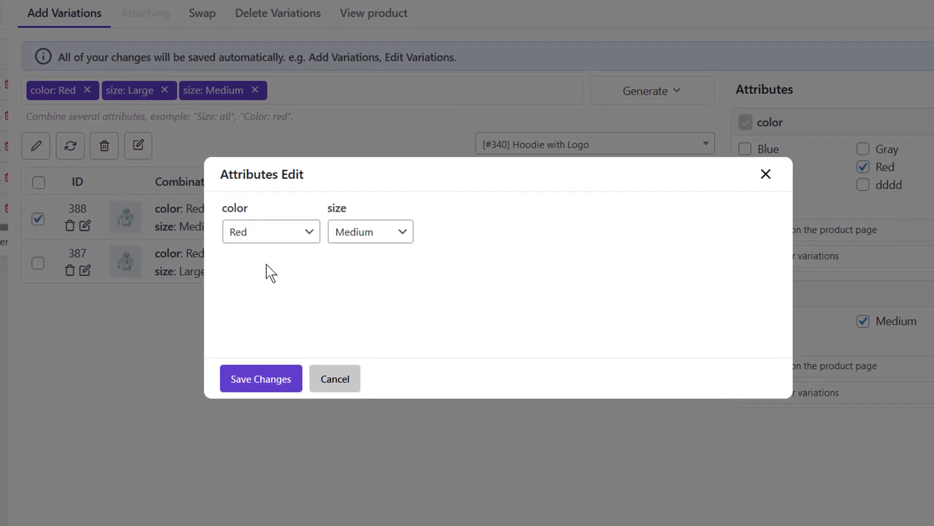
left_click(320, 253)
left_click(318, 238)
left_click(392, 236)
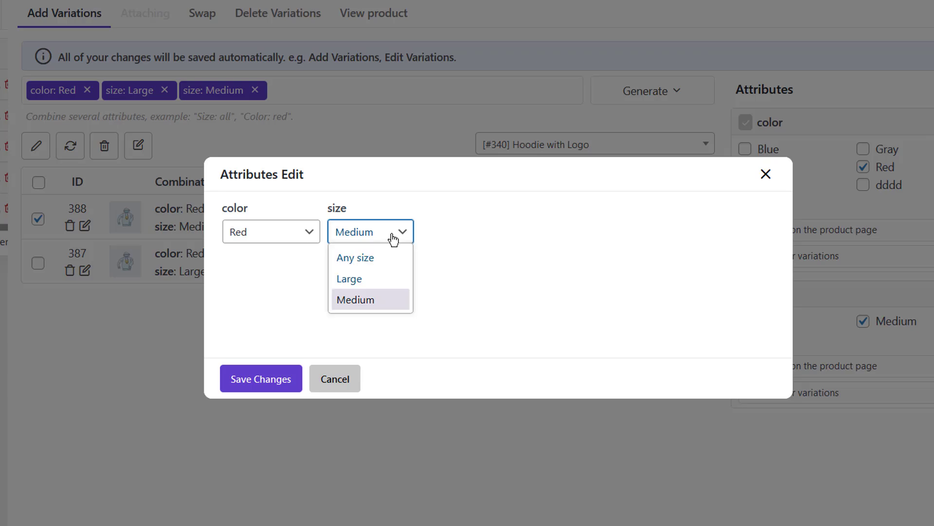
left_click(394, 239)
left_click(174, 326)
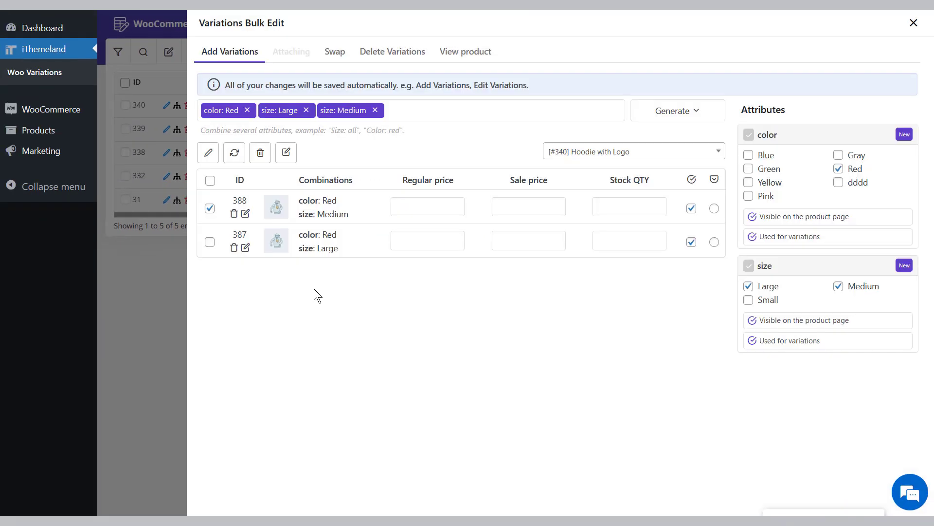
Dismiss Bulk actions, then permanently delete the checked Red Medium variation 388.
left_click(351, 306)
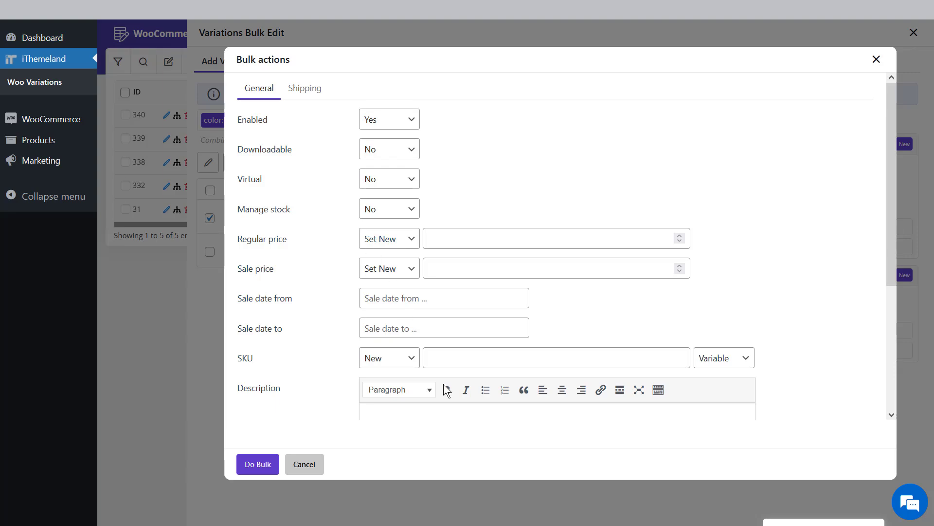
left_click(241, 480)
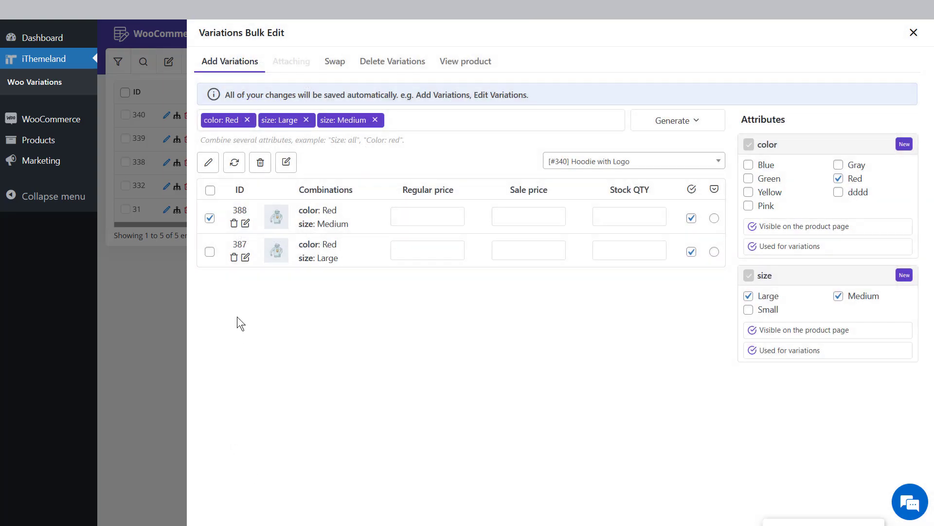
left_click(260, 163)
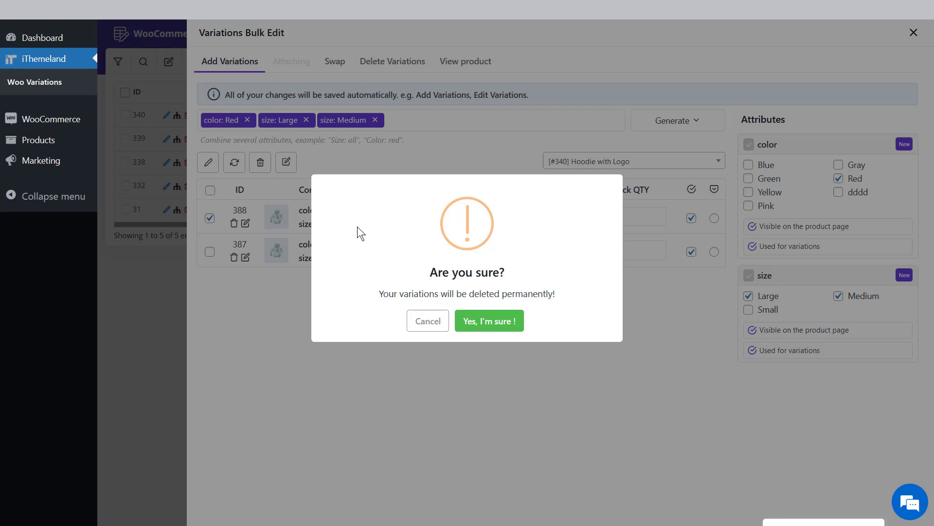
left_click(501, 320)
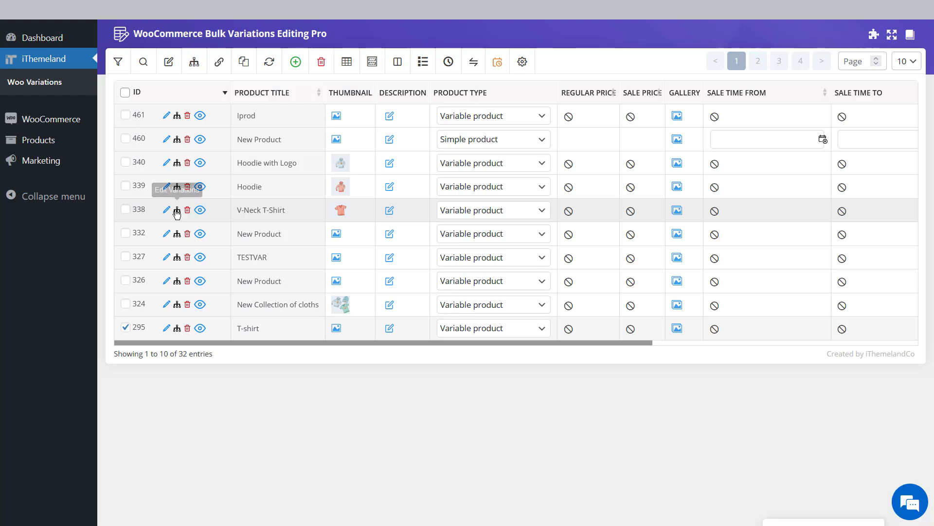
In V-Neck T-Shirt's variation editor, set Attaching to the color attribute with Green picked.
left_click(177, 211)
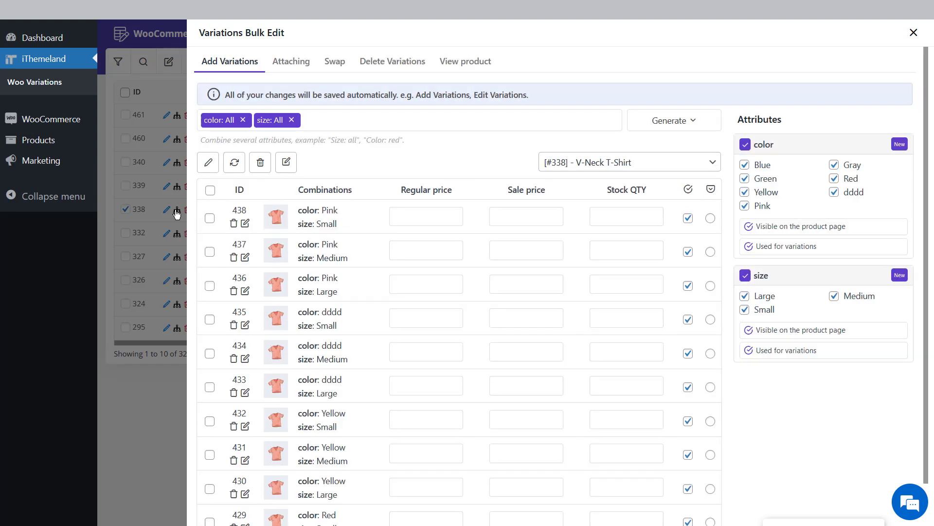
left_click(298, 66)
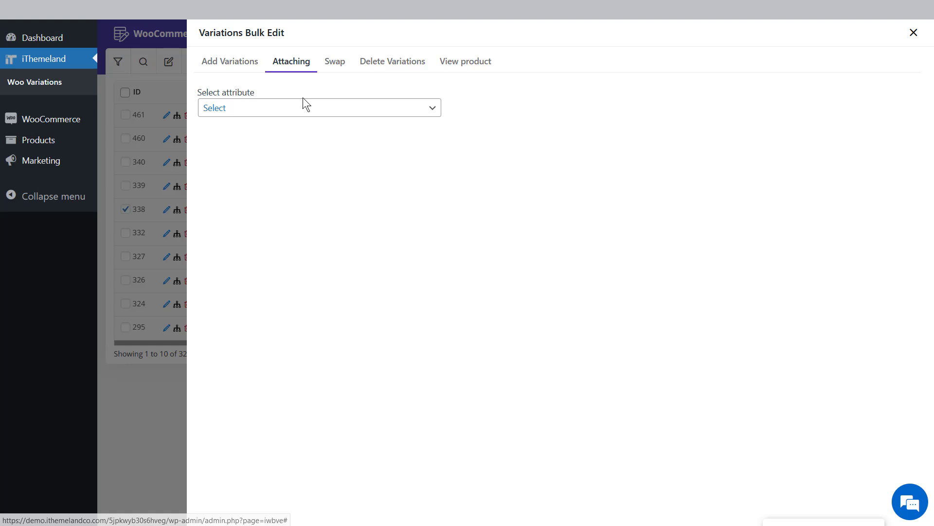
left_click(302, 100)
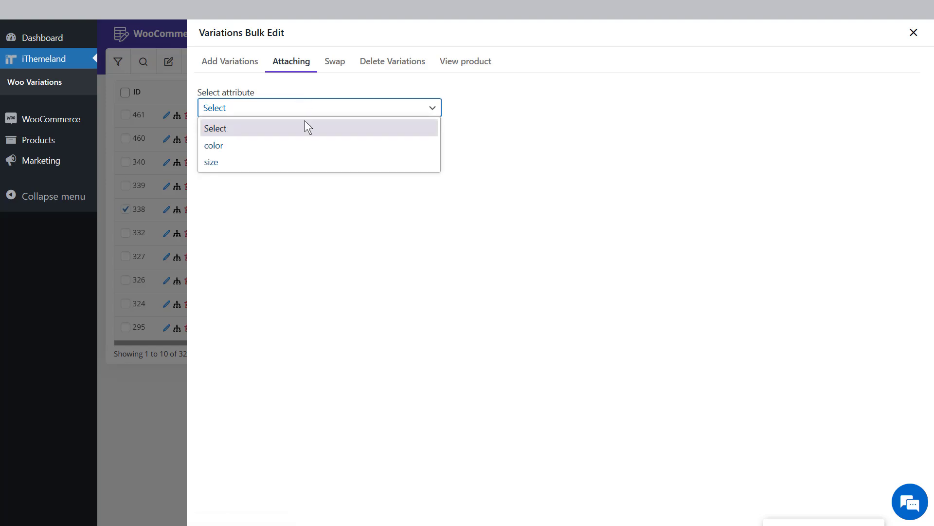
left_click(303, 141)
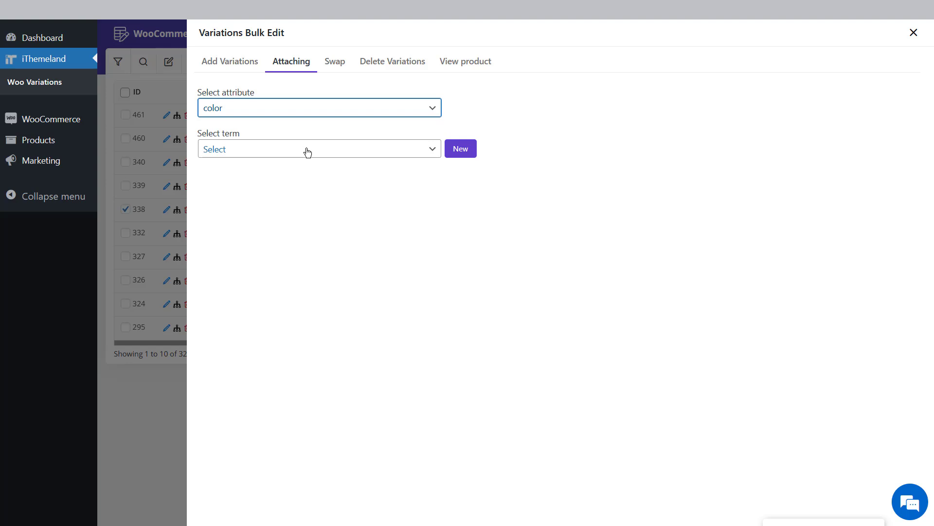
left_click(307, 150)
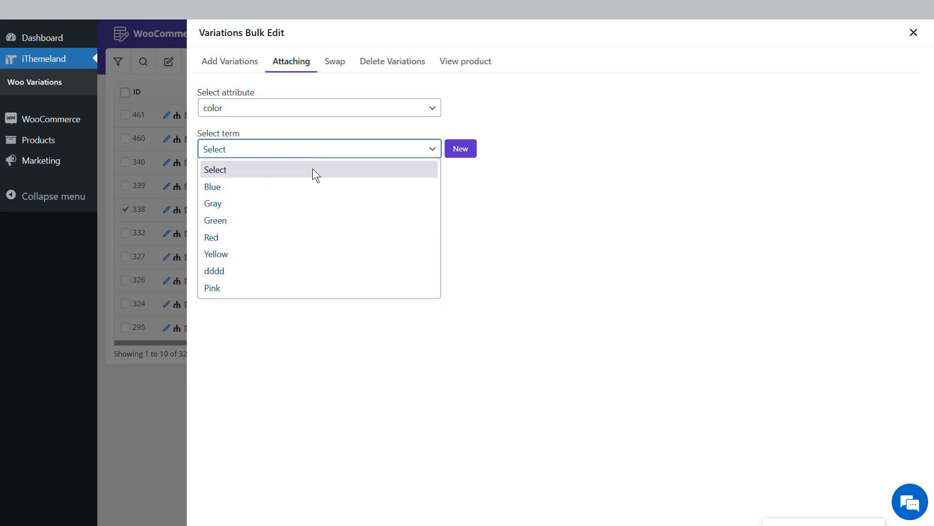
left_click(320, 214)
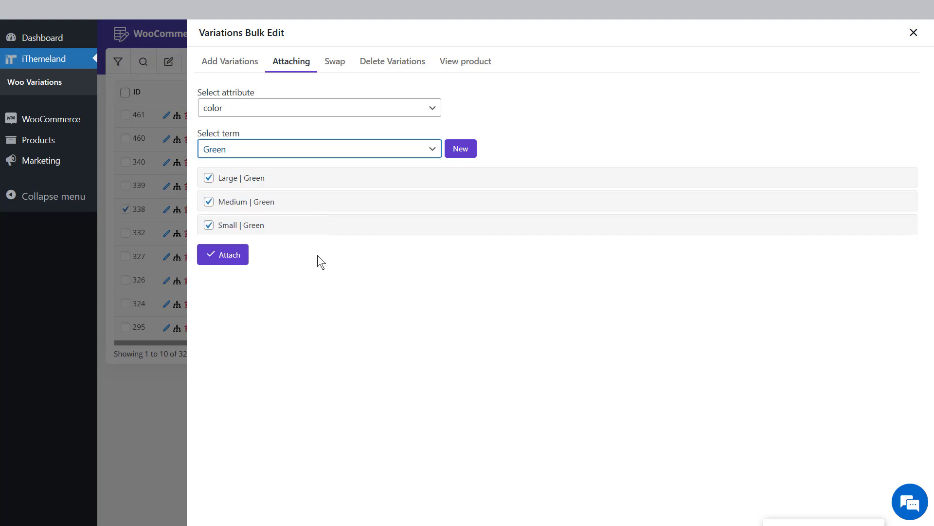
Create a new colour term 'Pink' and attach it to the product's variations.
left_click(456, 150)
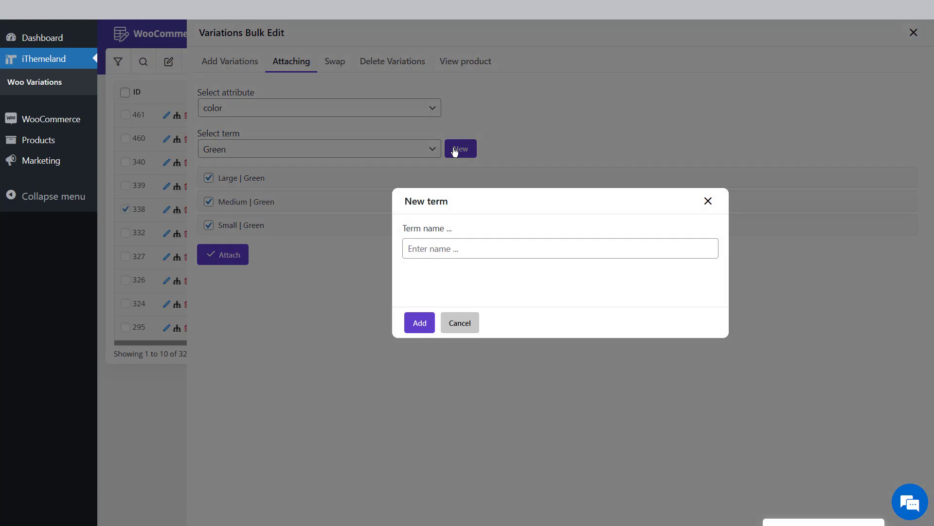
left_click(451, 249)
type("Pink")
left_click(423, 320)
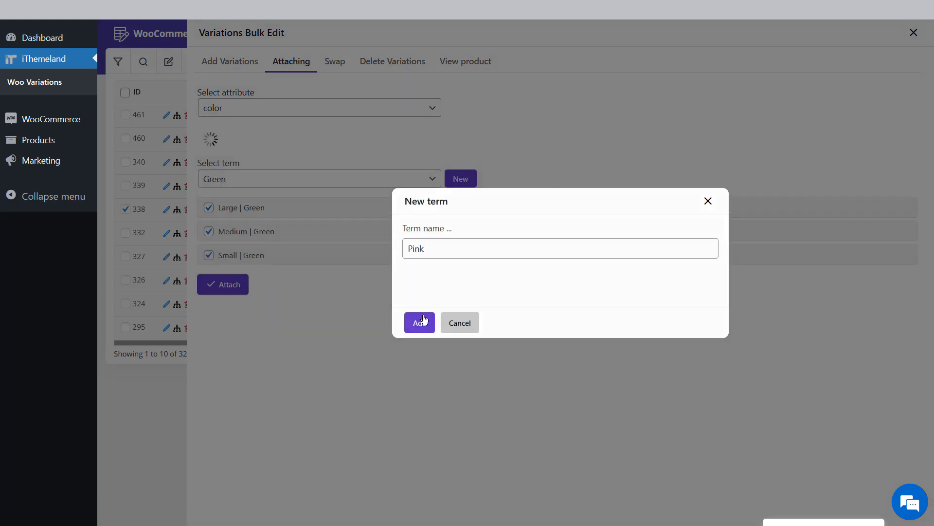
left_click(215, 292)
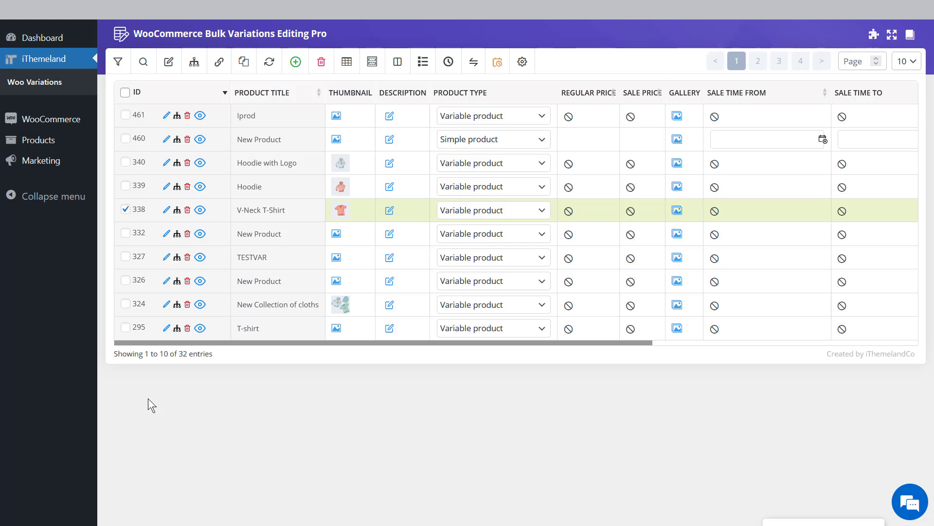
Swap the color attribute from Red to Gray on Hoodie with Logo's variations, then close the editor.
left_click(177, 163)
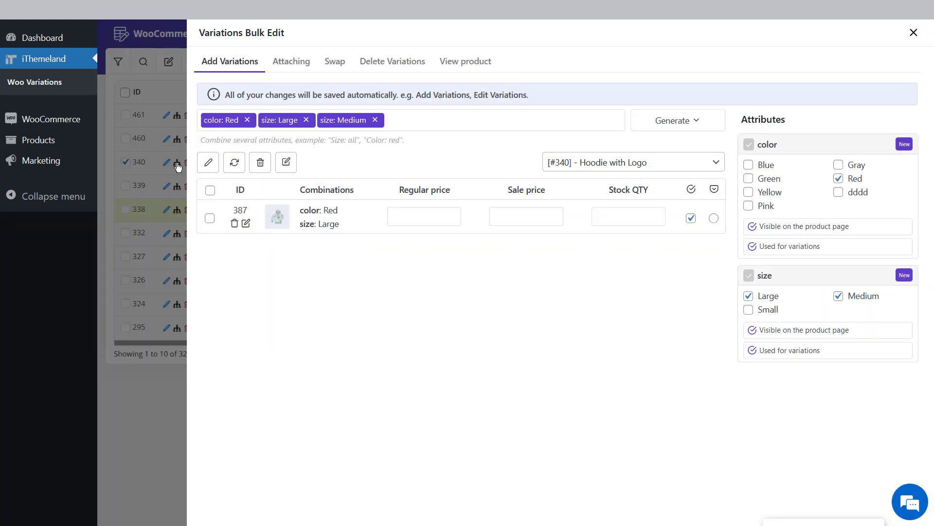
left_click(350, 67)
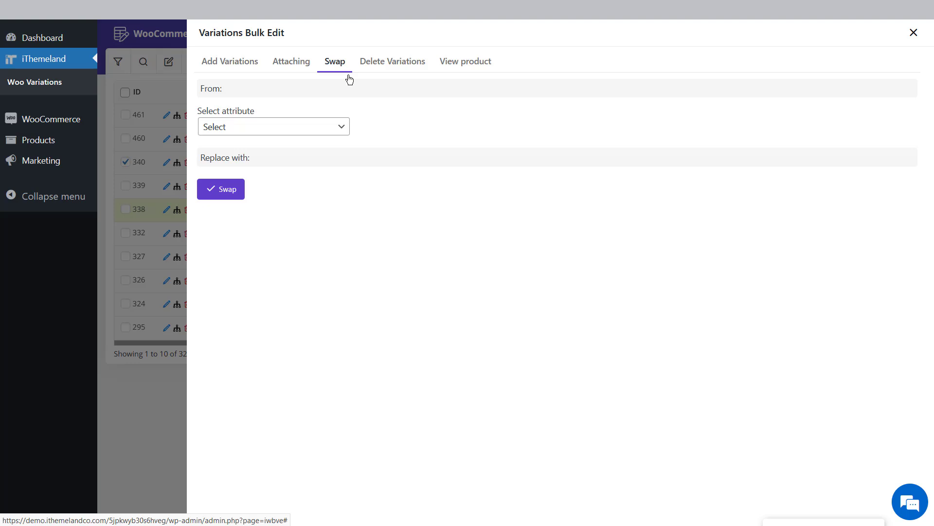
left_click(340, 127)
left_click(316, 164)
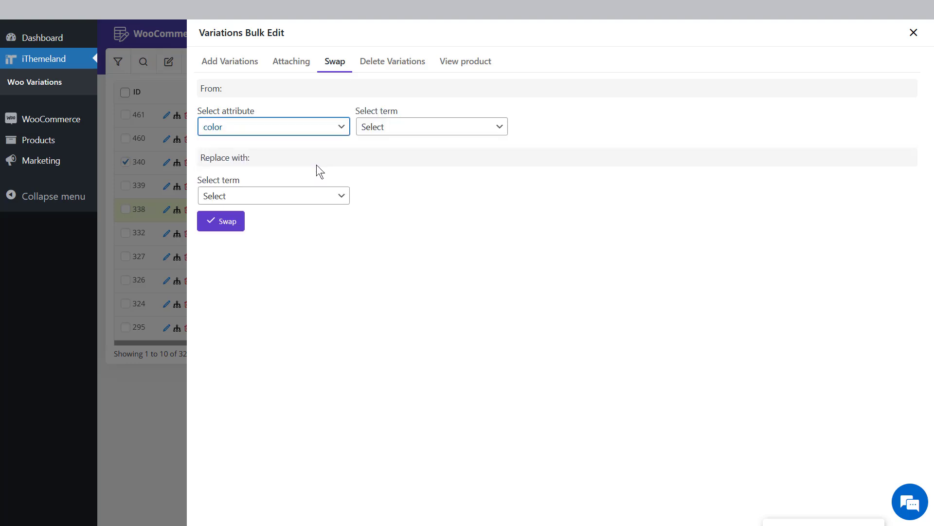
left_click(410, 127)
left_click(408, 164)
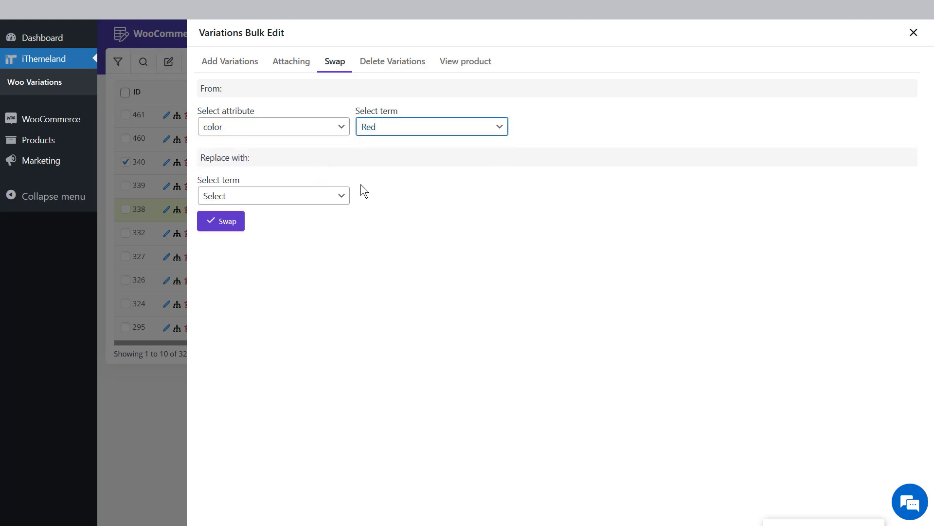
left_click(334, 197)
left_click(334, 251)
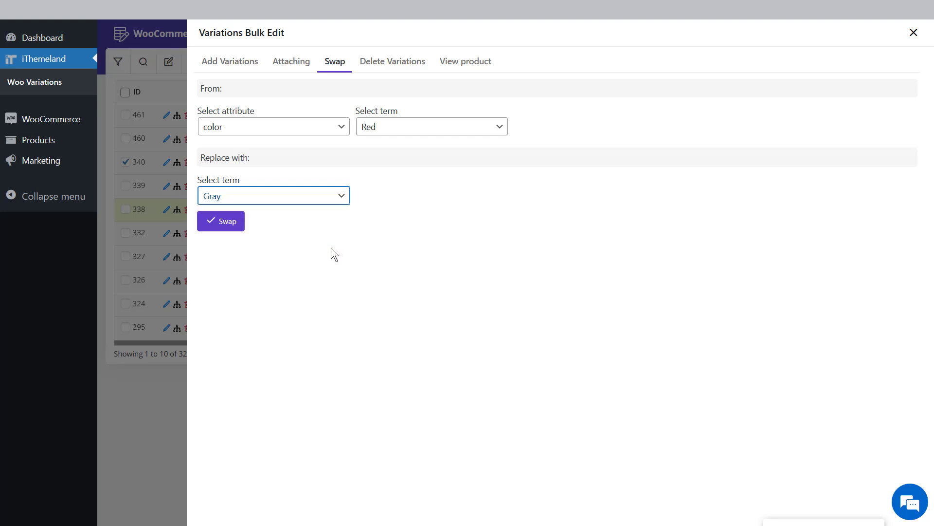
left_click(221, 221)
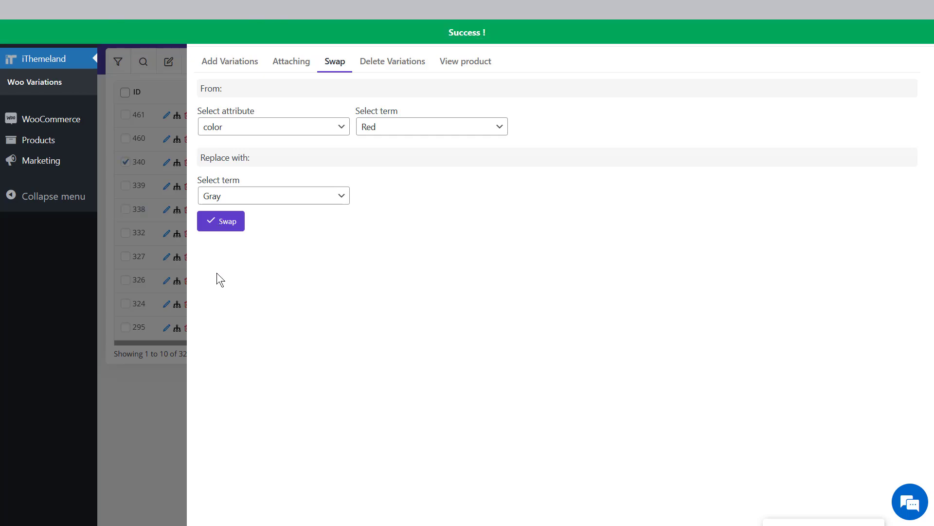
left_click(163, 412)
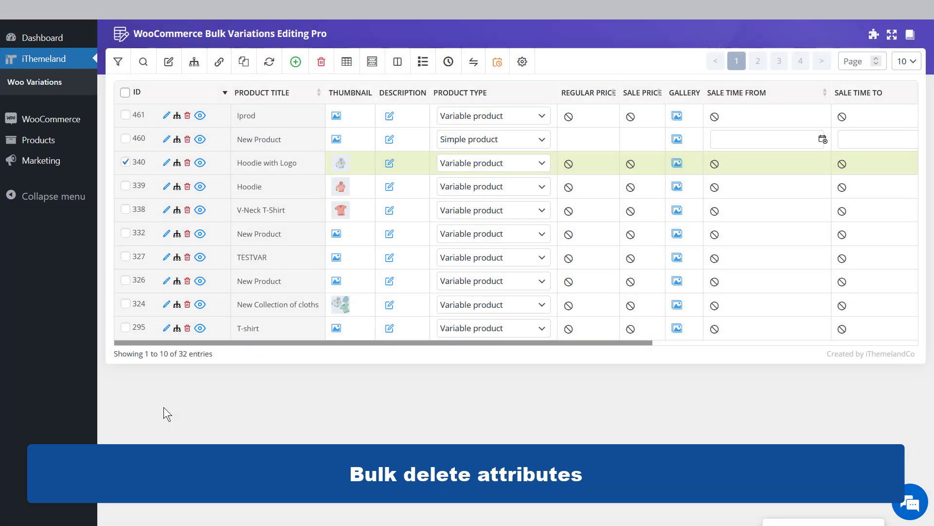
Delete Hoodie with Logo's variations matching color Yellow by attribute combination, confirming the deletion.
left_click(177, 163)
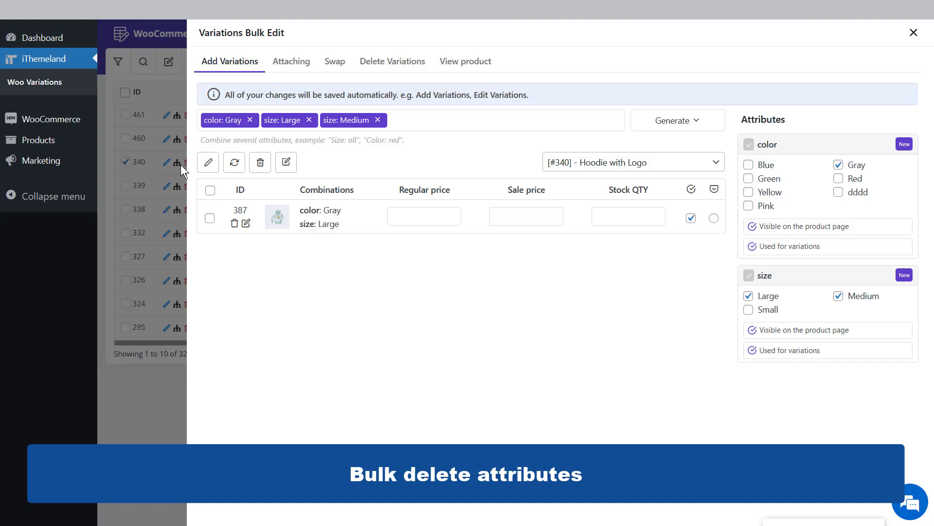
left_click(379, 68)
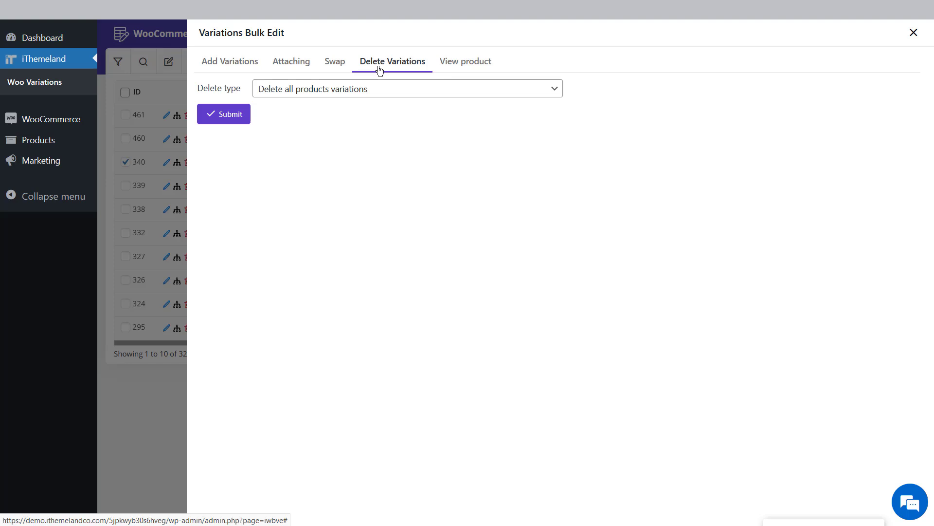
left_click(381, 88)
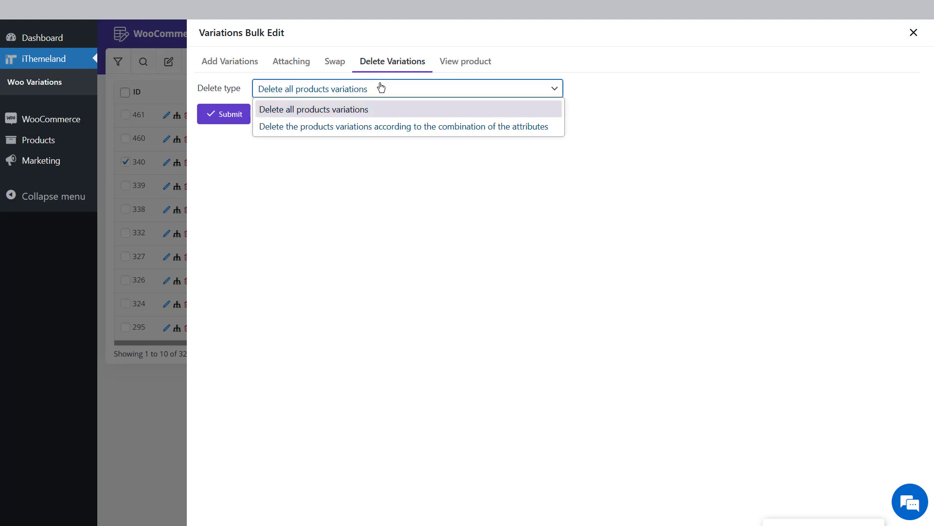
left_click(381, 128)
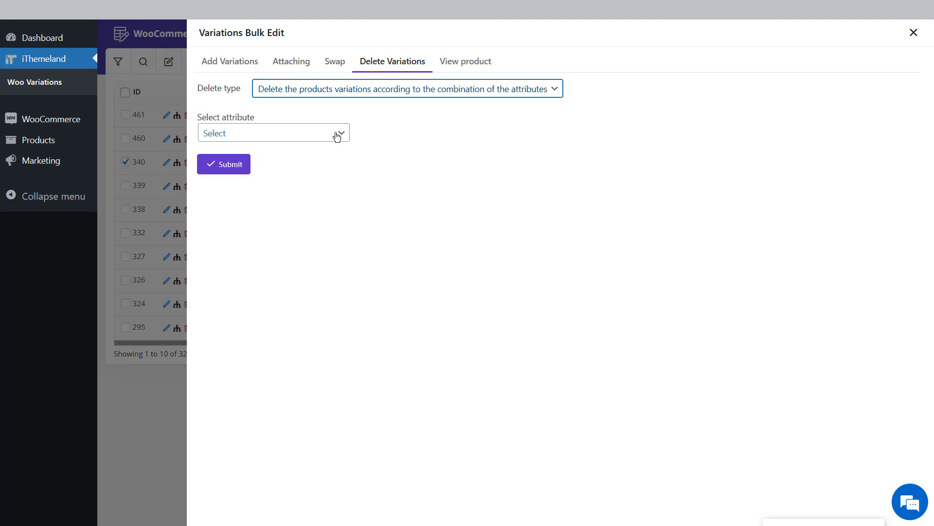
left_click(336, 136)
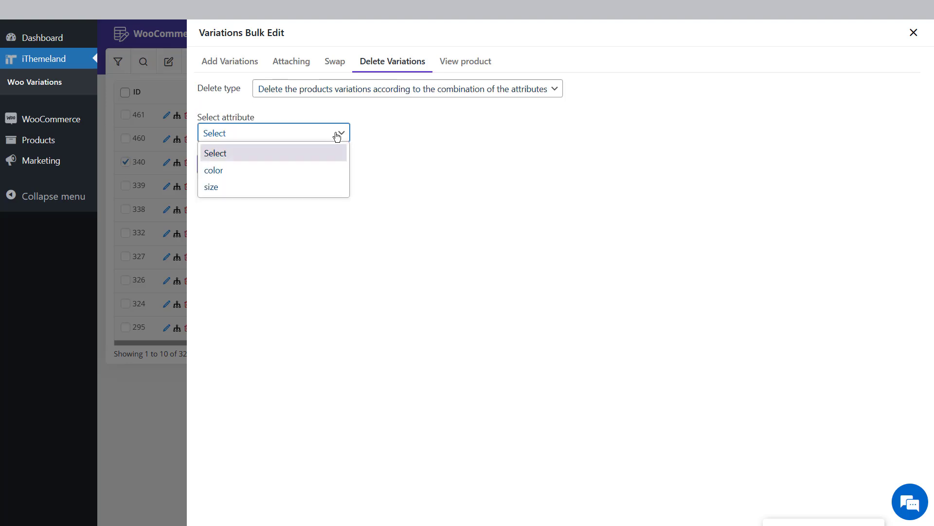
left_click(323, 170)
left_click(389, 137)
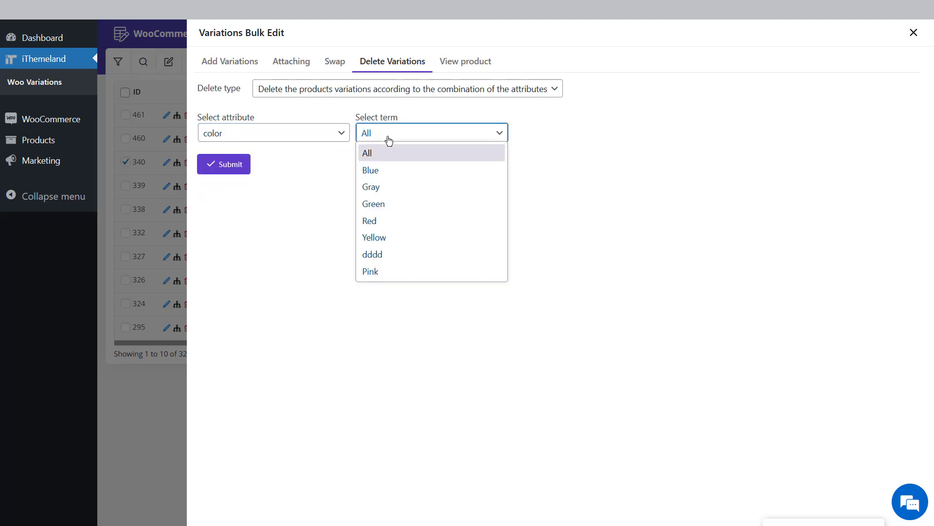
left_click(389, 236)
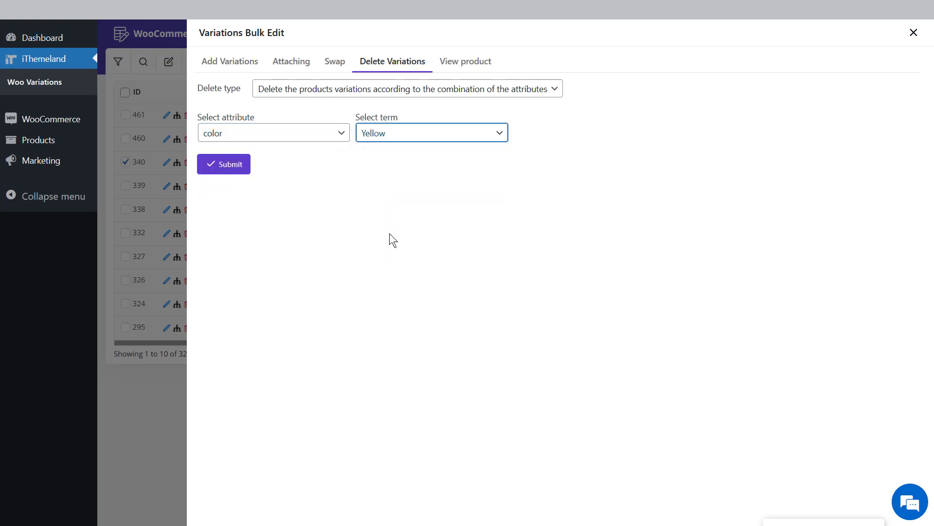
left_click(229, 166)
left_click(479, 319)
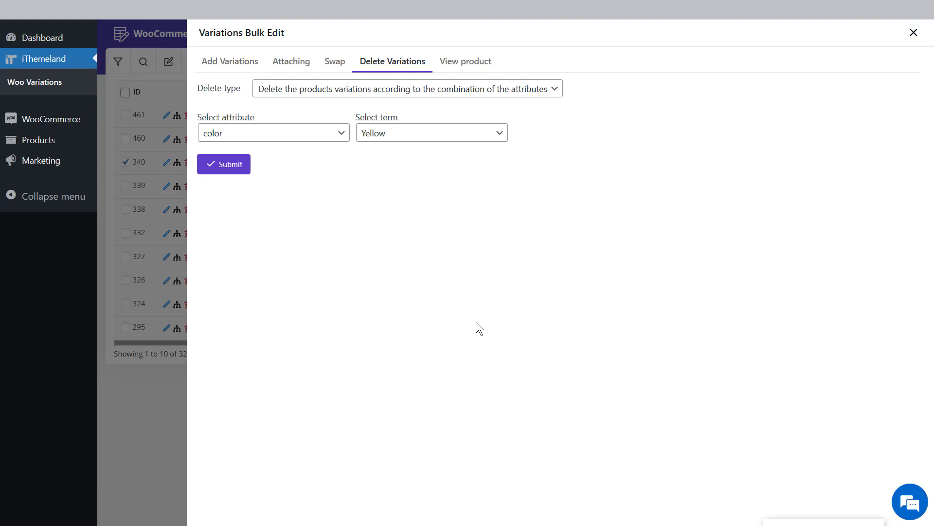
key("Escape")
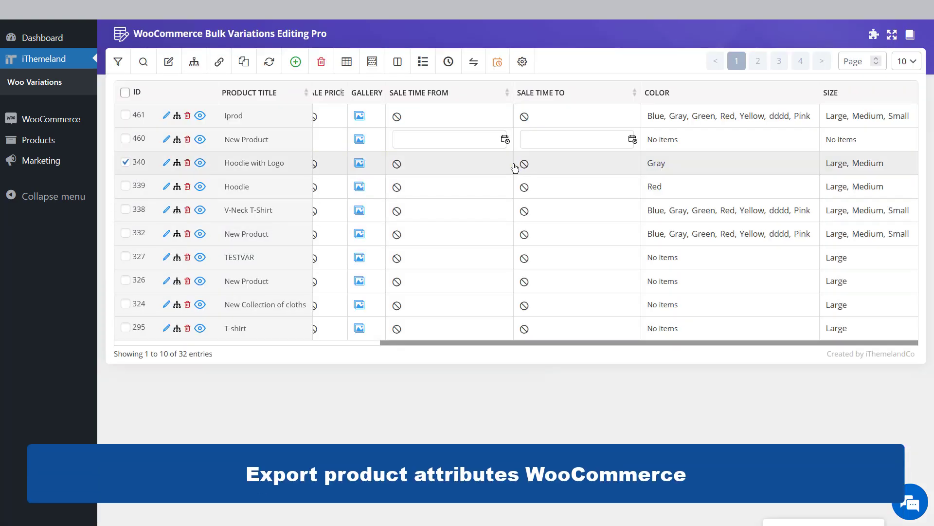
Export only the selected product as CSV, downloading iwbve-product-export-1734614614.csv.
left_click(474, 62)
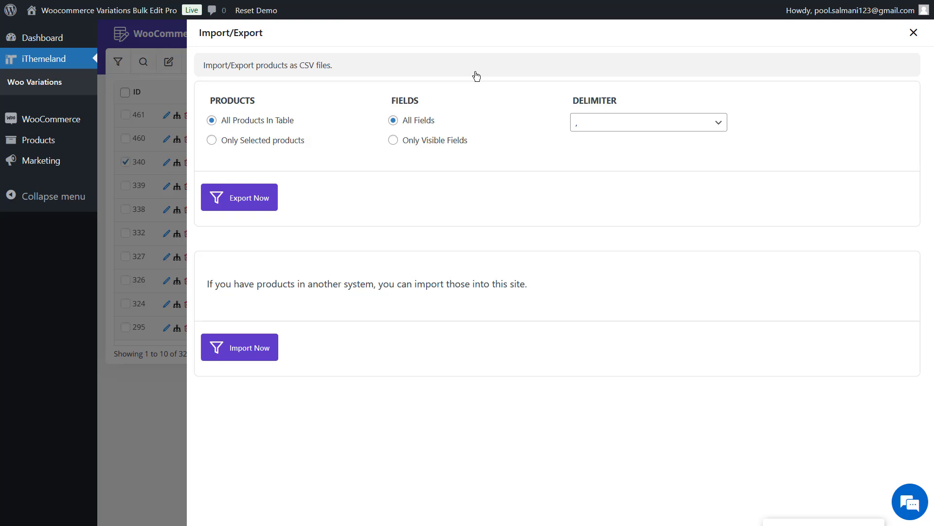
left_click(286, 141)
left_click(258, 199)
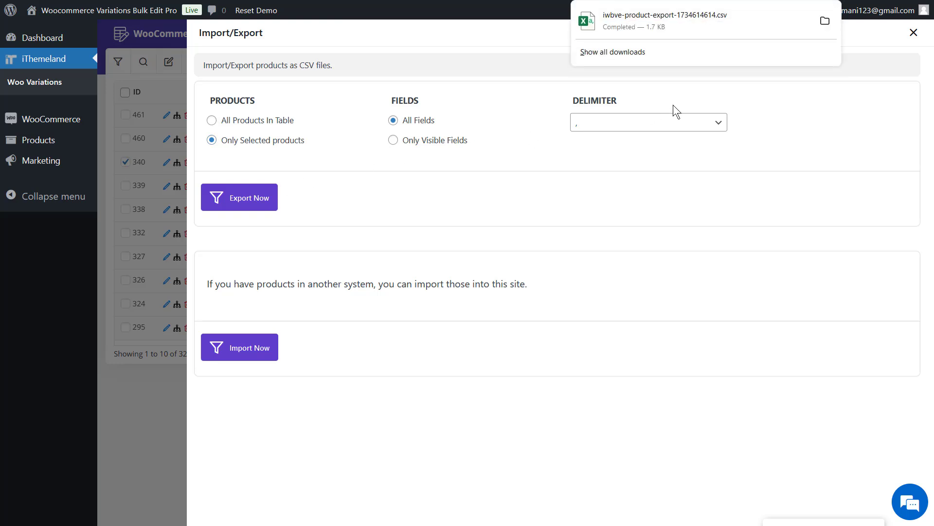